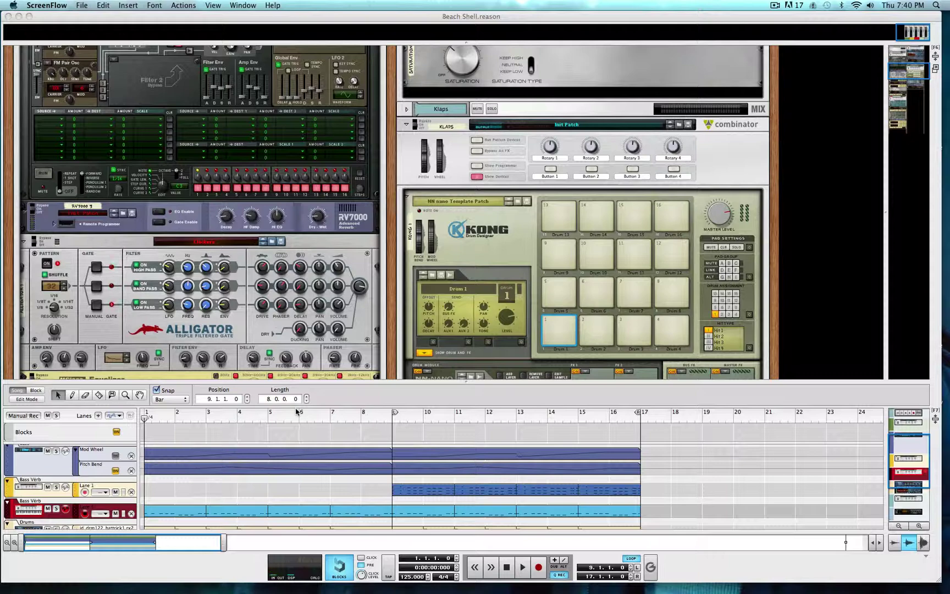
Step: Play the song with the rack enlarged and examine the Thor synthesizer in the Bass Verb Combinator
click(296, 411)
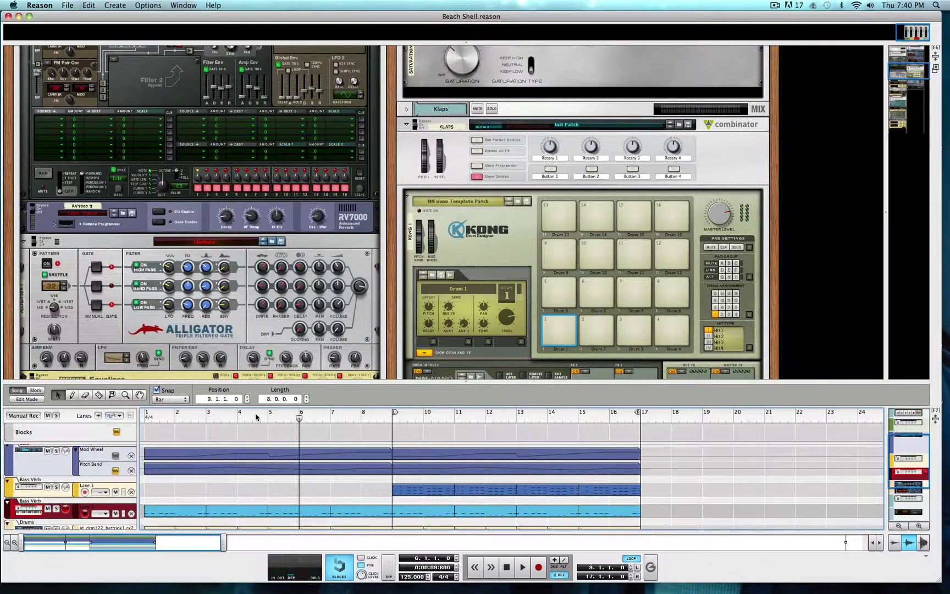
key(space)
drag(407, 387, 420, 539)
scroll(350, 385, up, 8)
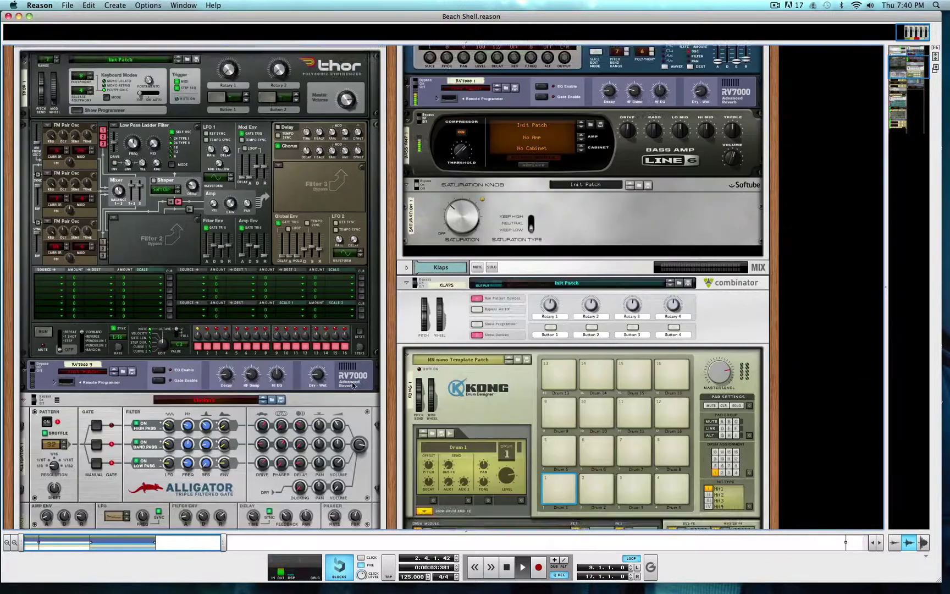
scroll(352, 386, up, 1)
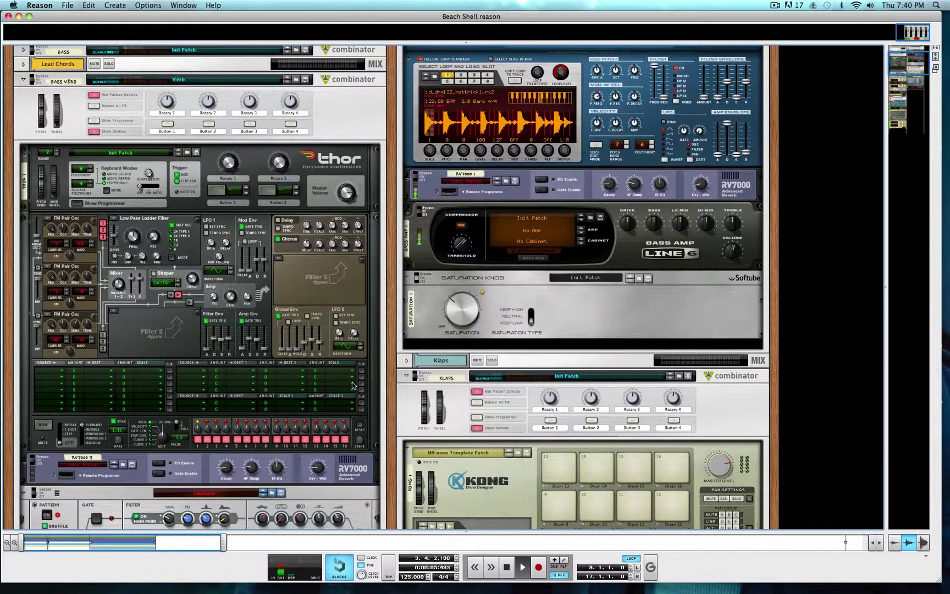
scroll(353, 385, up, 1)
scroll(354, 385, up, 1)
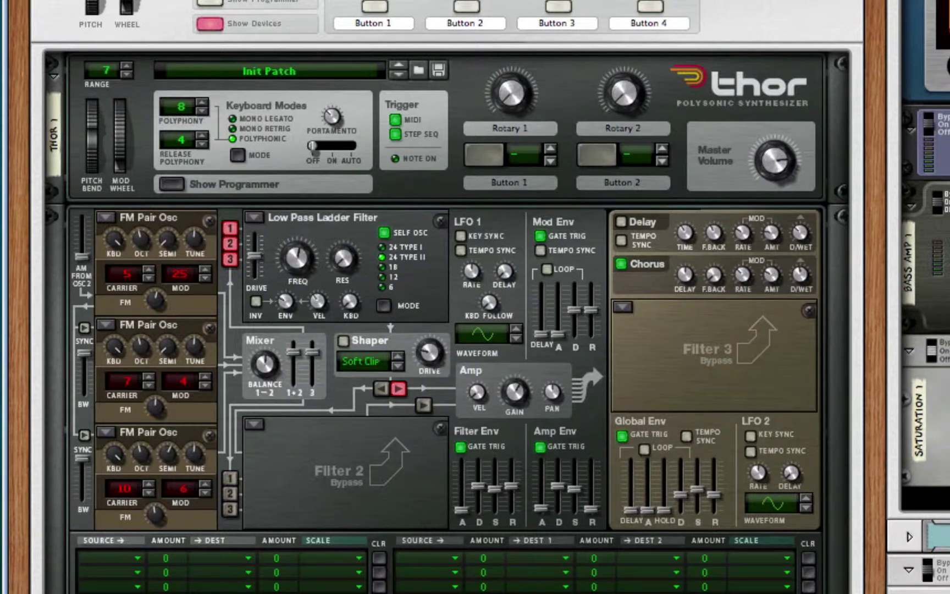
Step: Examine Thor's oscillators and step sequencer and the RV7000 and Alligator effects below it
key(F7)
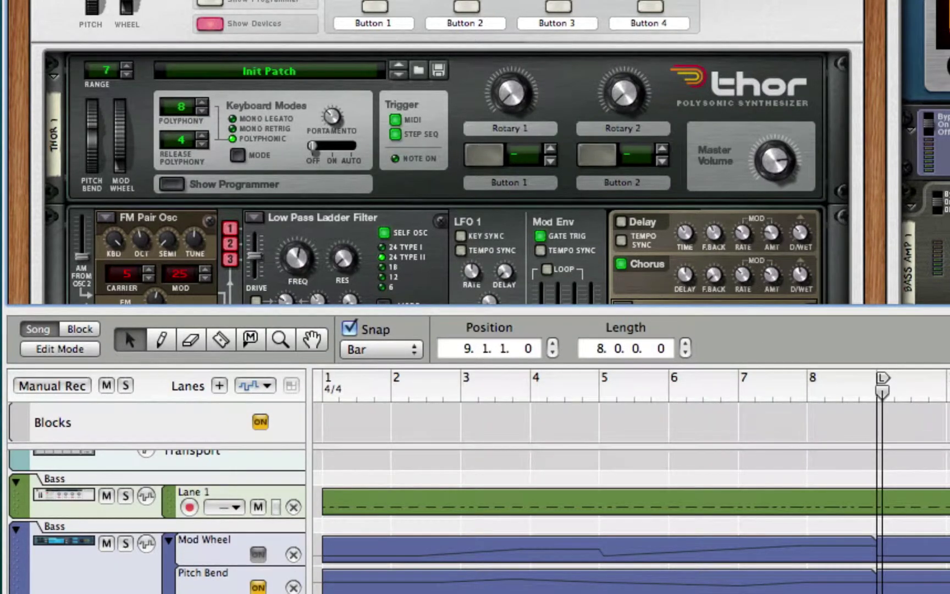
scroll(440, 165, down, 3)
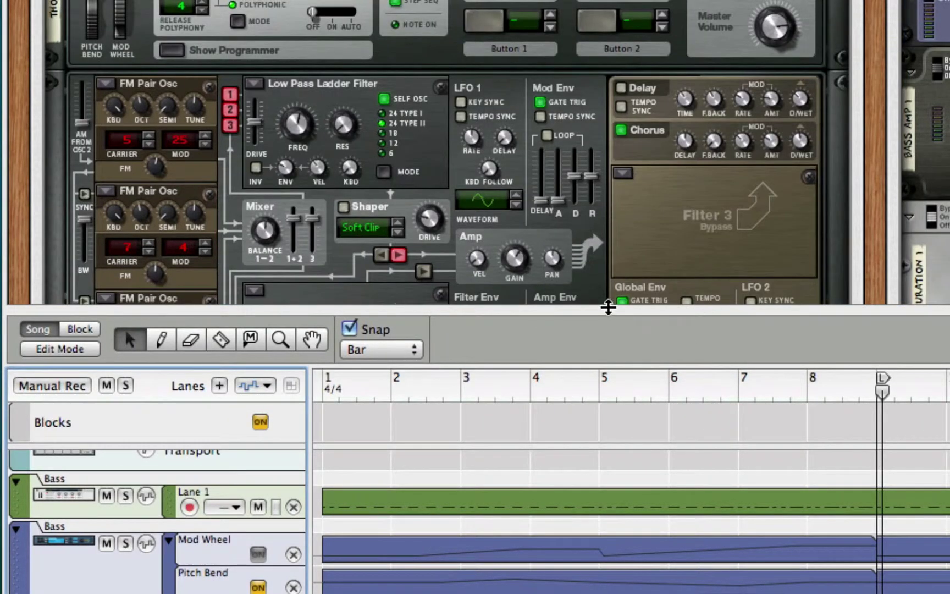
drag(609, 303, 609, 591)
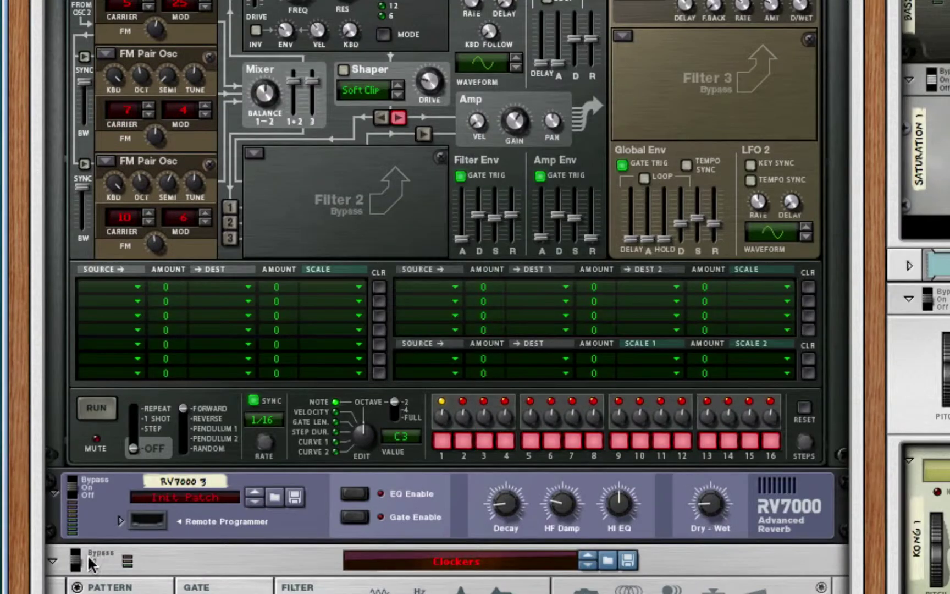
click(89, 563)
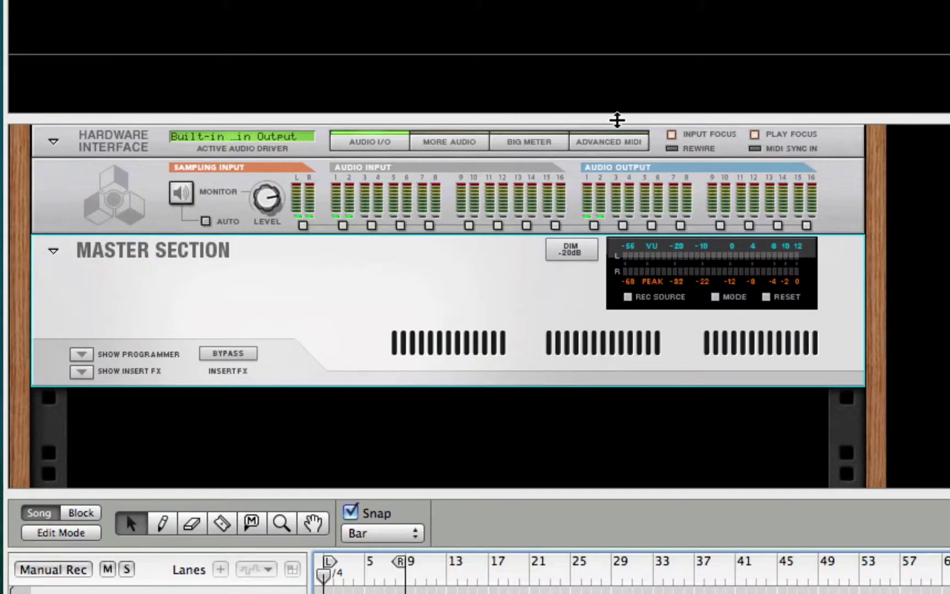
Step: Enlarge the new song's rack area over the mixer and the sequencer
drag(617, 120, 617, 0)
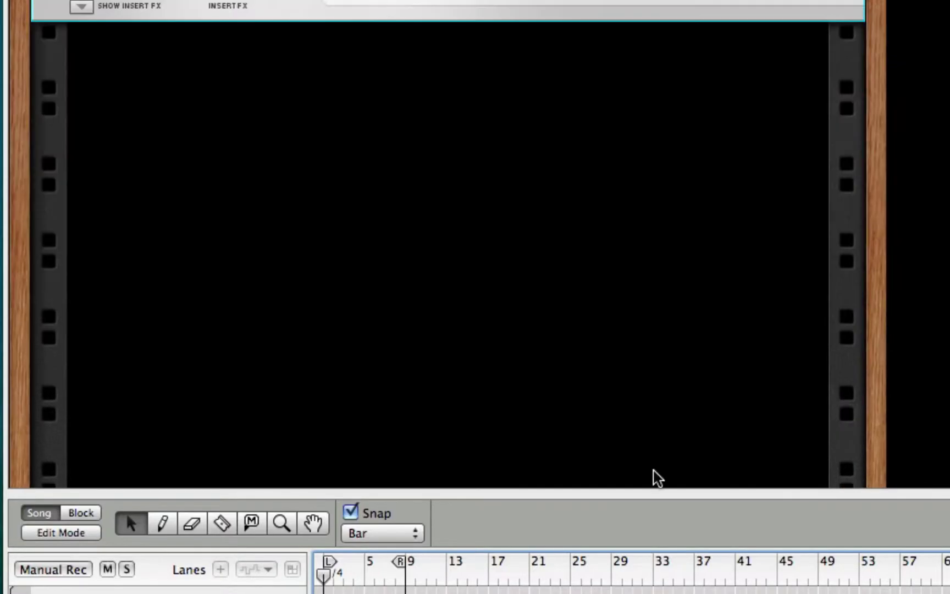
drag(559, 491, 560, 593)
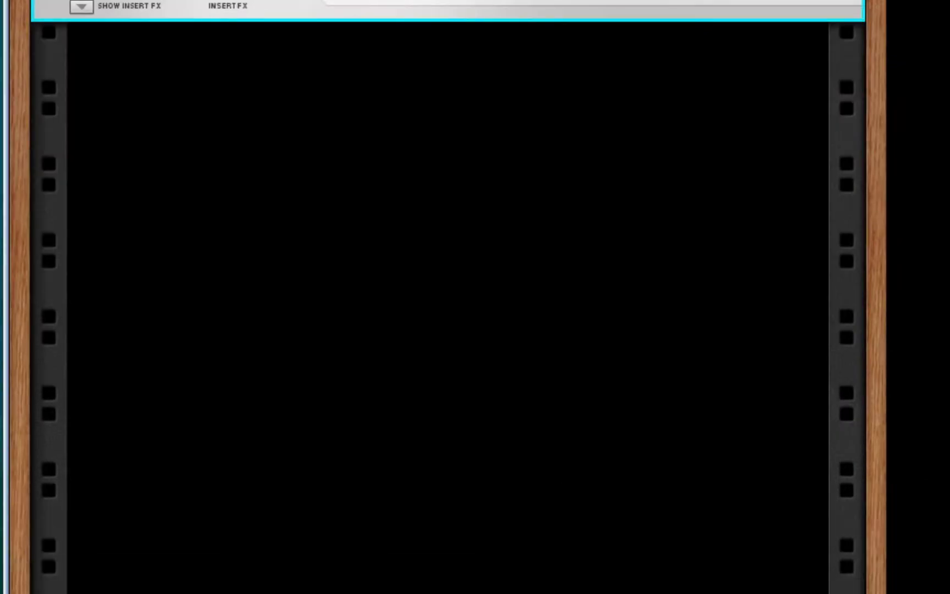
right_click(119, 110)
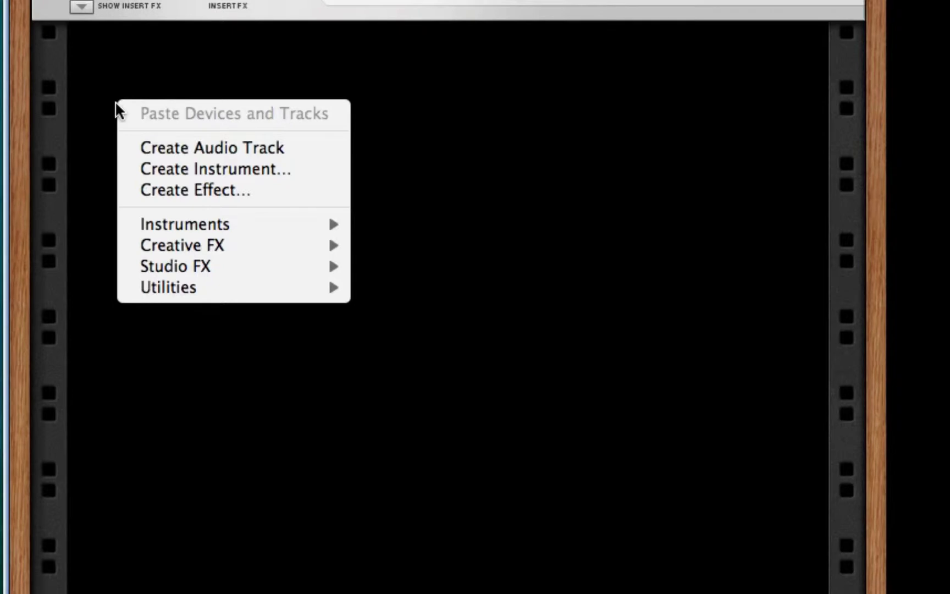
mouse_move(175, 302)
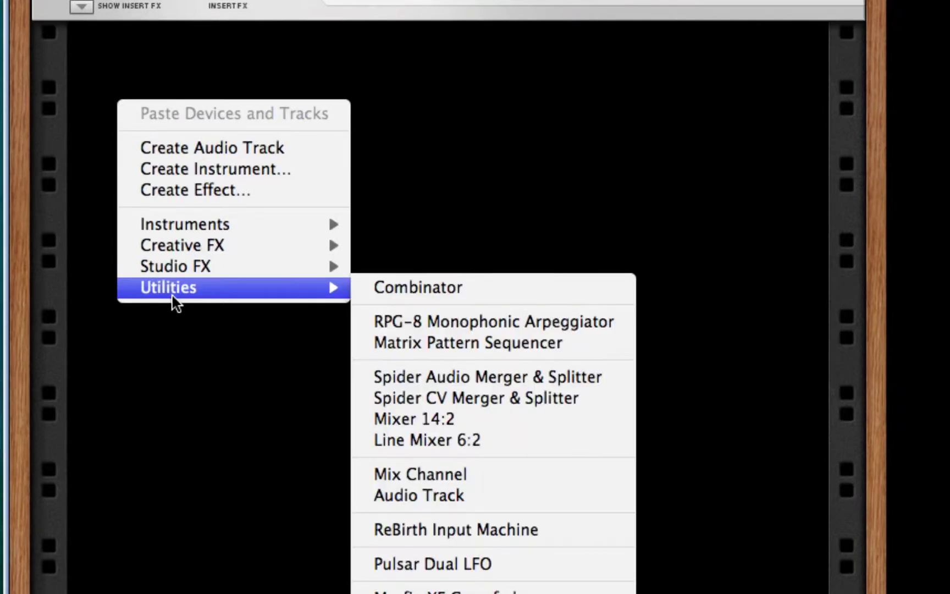
click(383, 288)
key(ctrl+z)
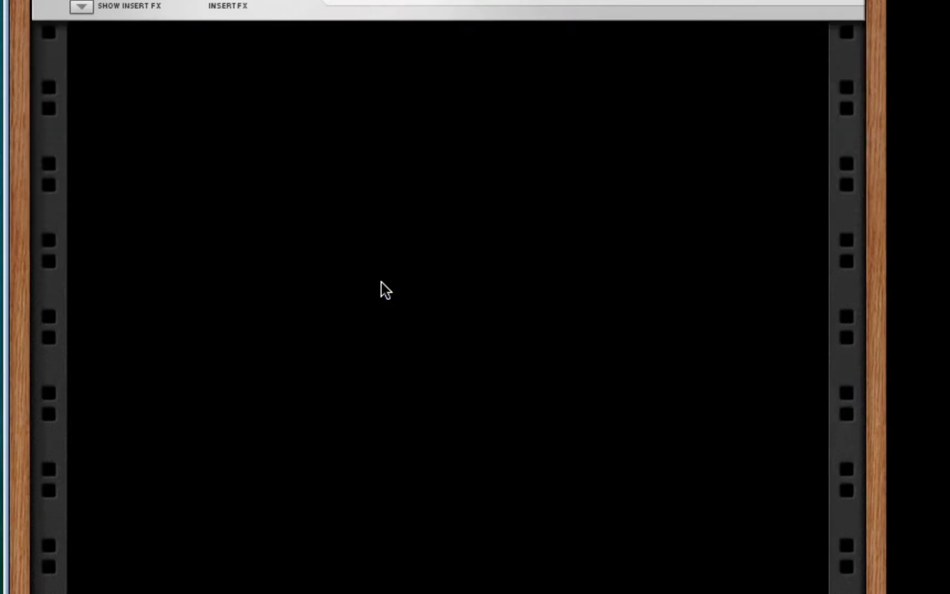
right_click(376, 166)
mouse_move(456, 352)
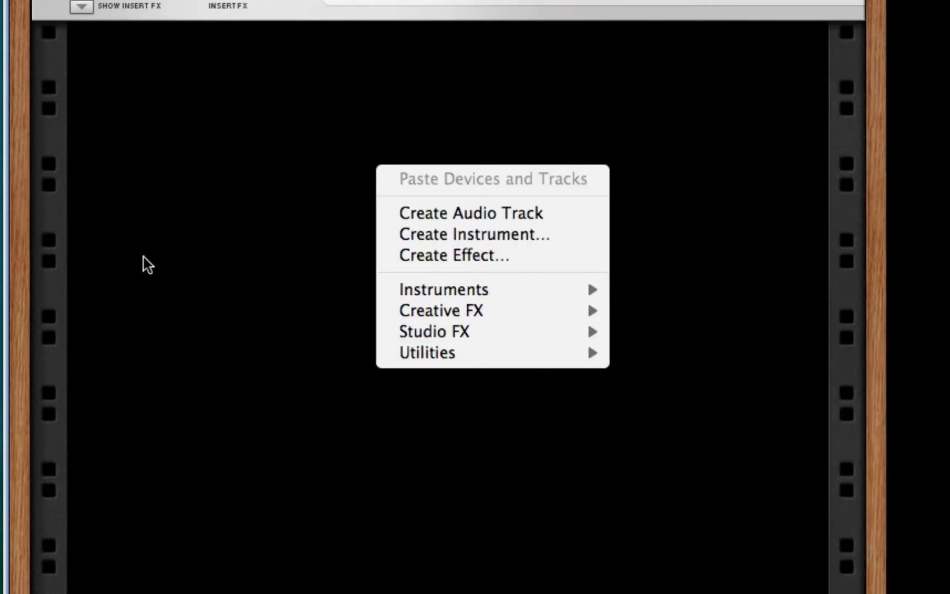
click(144, 259)
Step: Add a Combinator from the Tool Window's Utilities devices to the empty rack and close the Tool Window
key(F8)
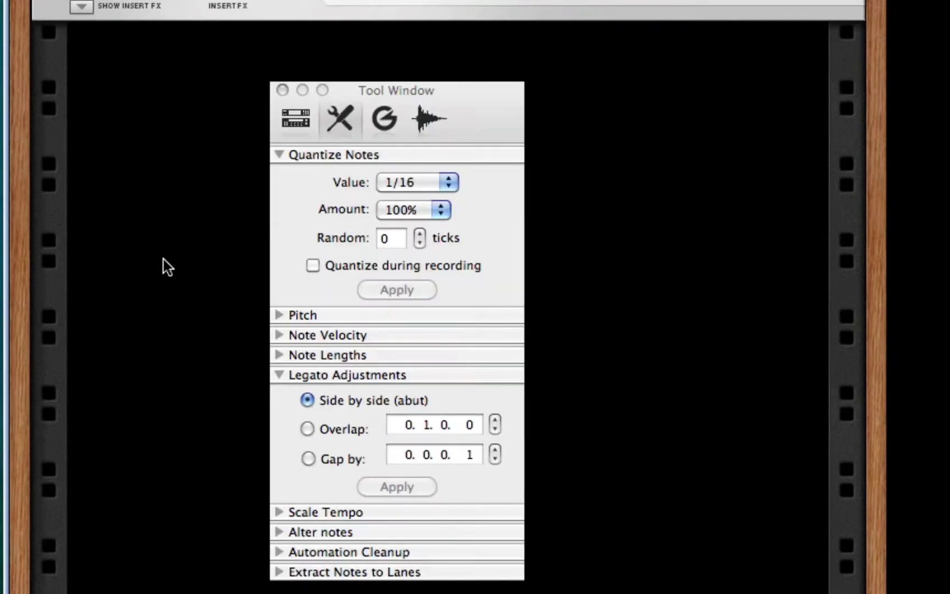
click(294, 110)
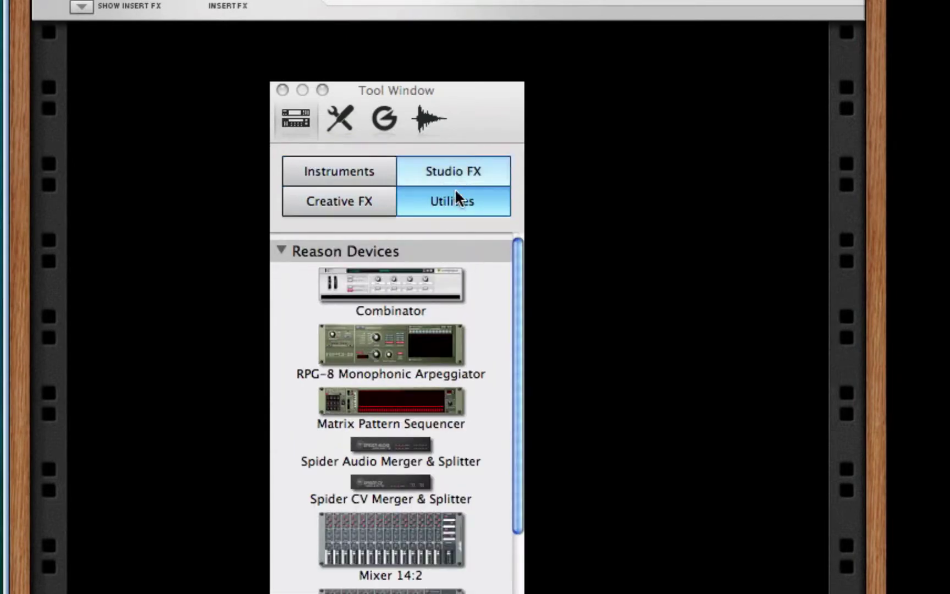
click(338, 175)
click(415, 179)
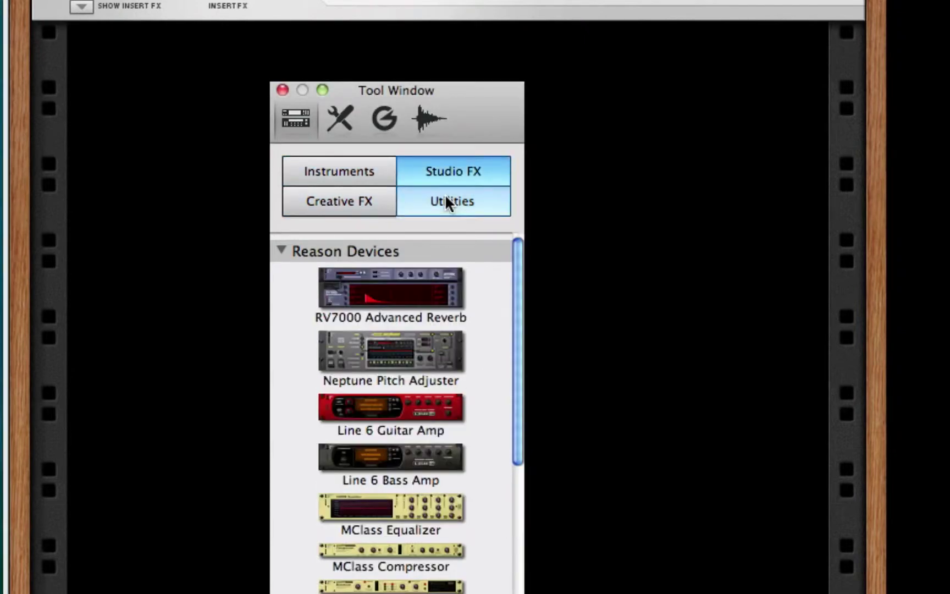
click(446, 197)
click(337, 200)
click(339, 172)
click(450, 208)
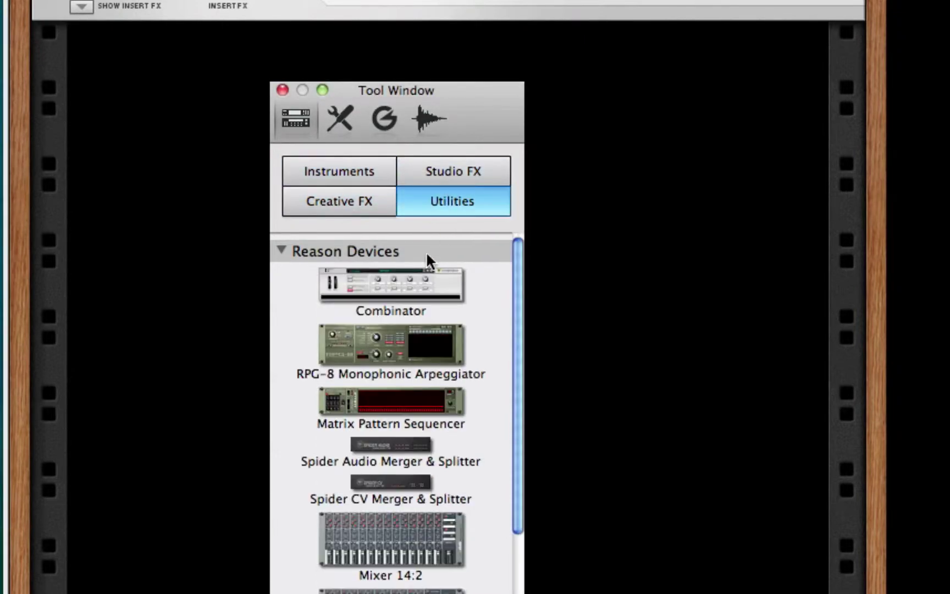
drag(413, 280, 724, 101)
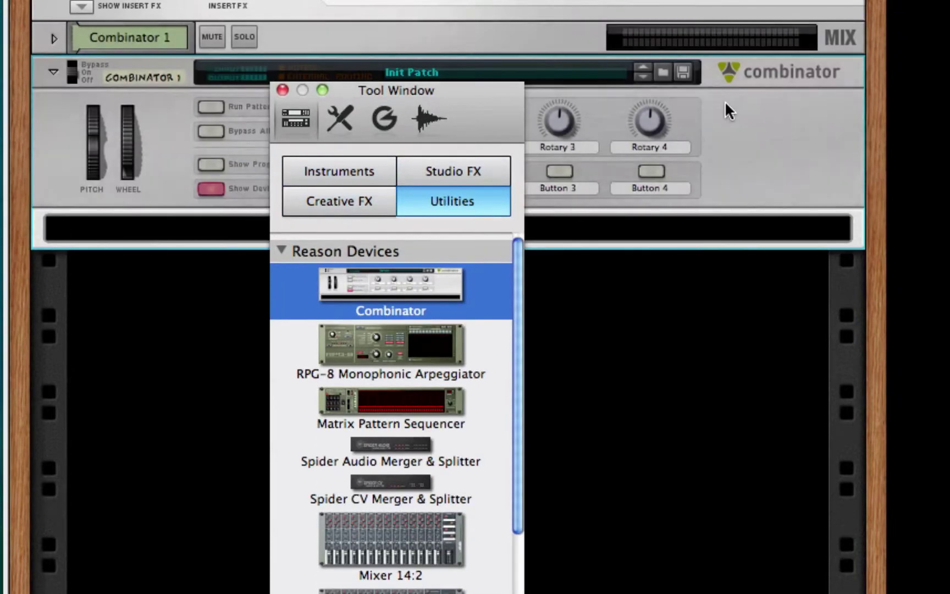
click(283, 90)
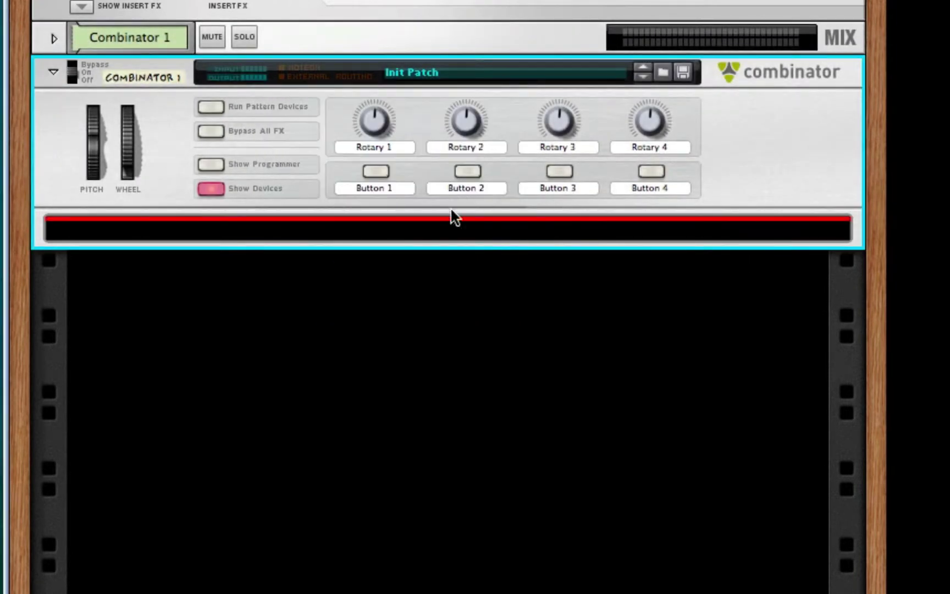
Step: Create a Thor Polysonic Synthesizer inside the Combinator and show its programmer
right_click(445, 234)
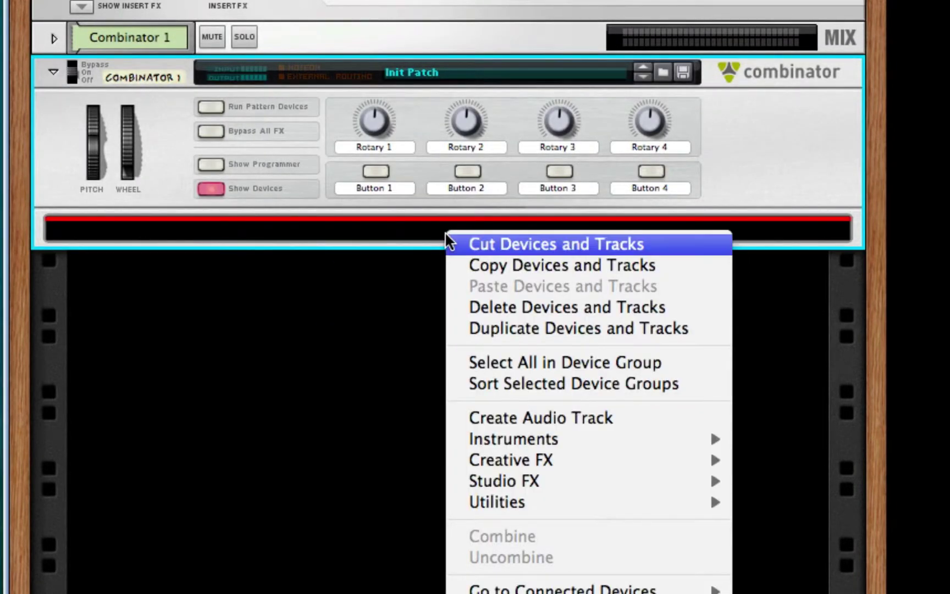
mouse_move(688, 441)
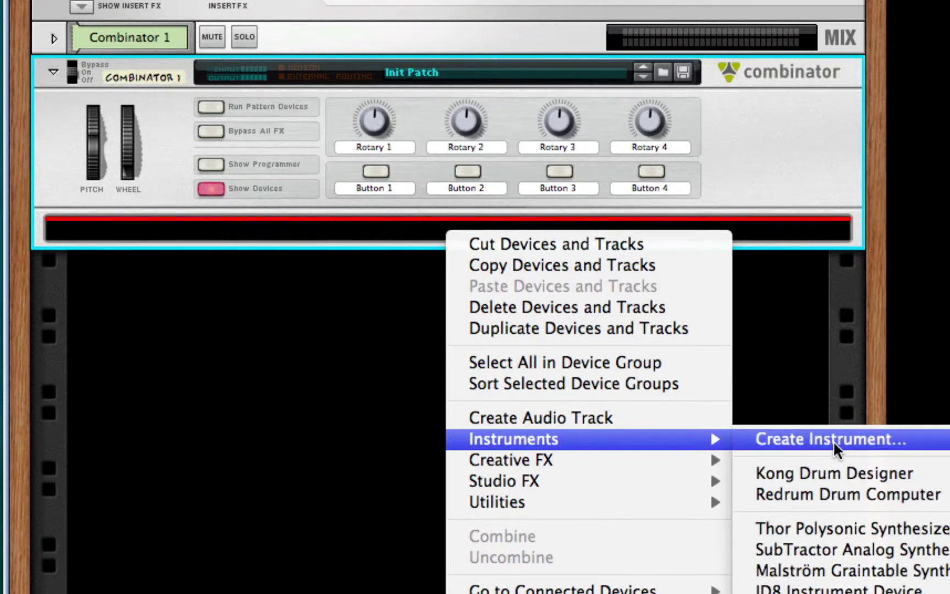
click(812, 528)
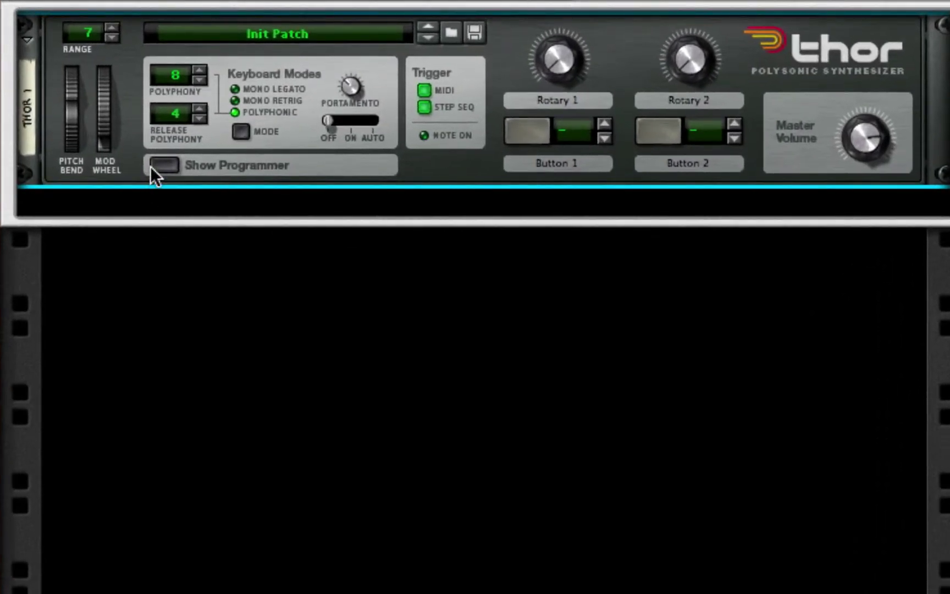
click(151, 166)
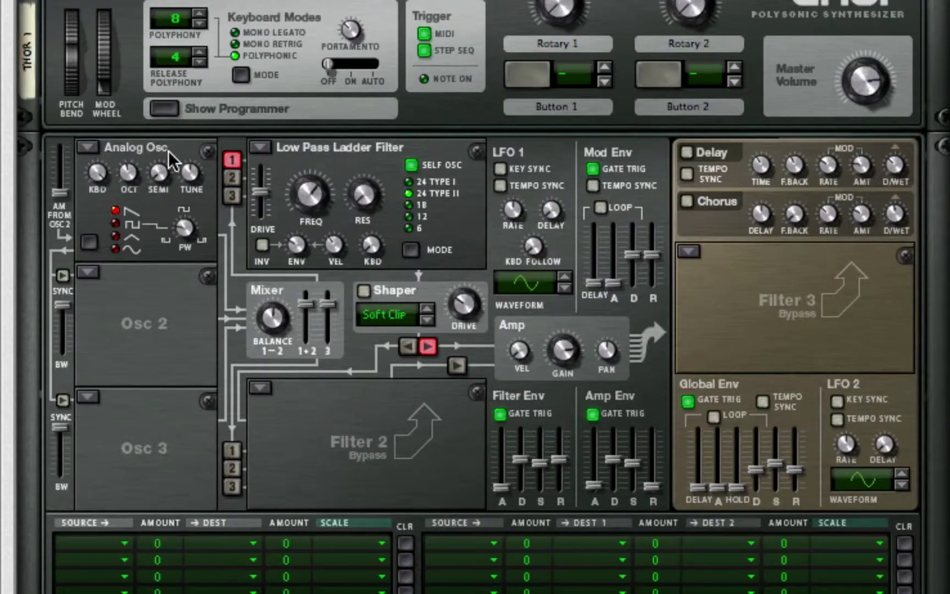
Step: Set all three of Thor's oscillators to the FM Pair type
click(88, 147)
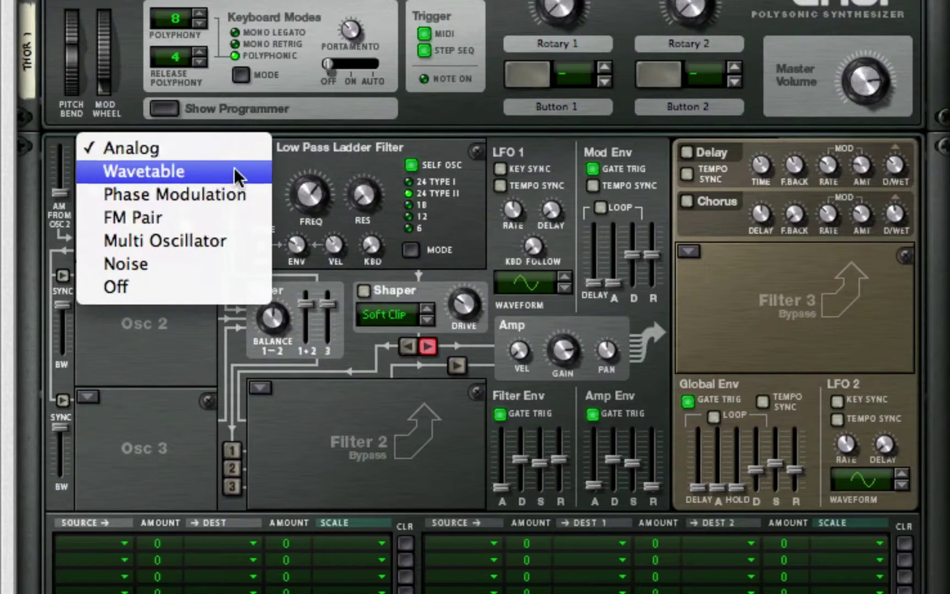
click(196, 292)
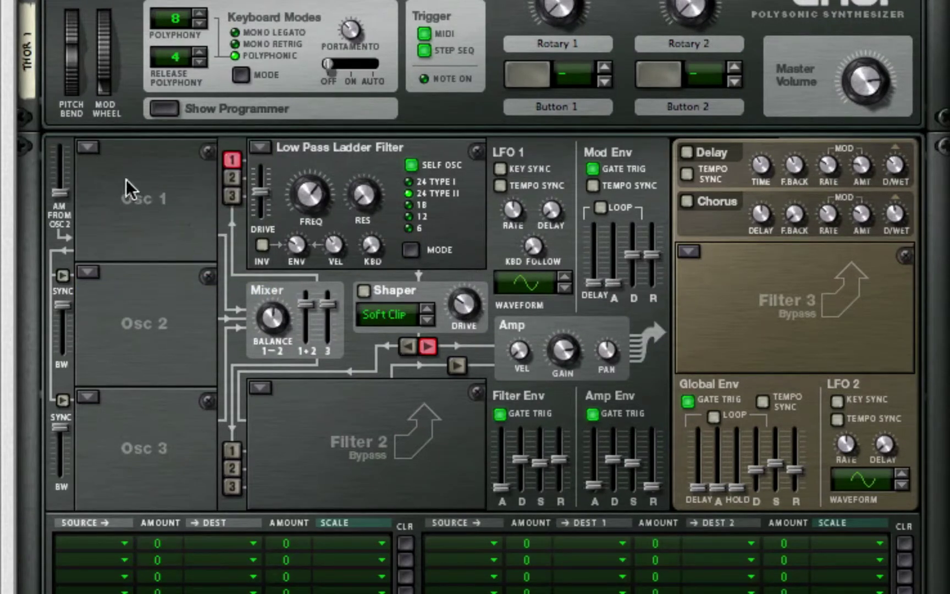
click(86, 148)
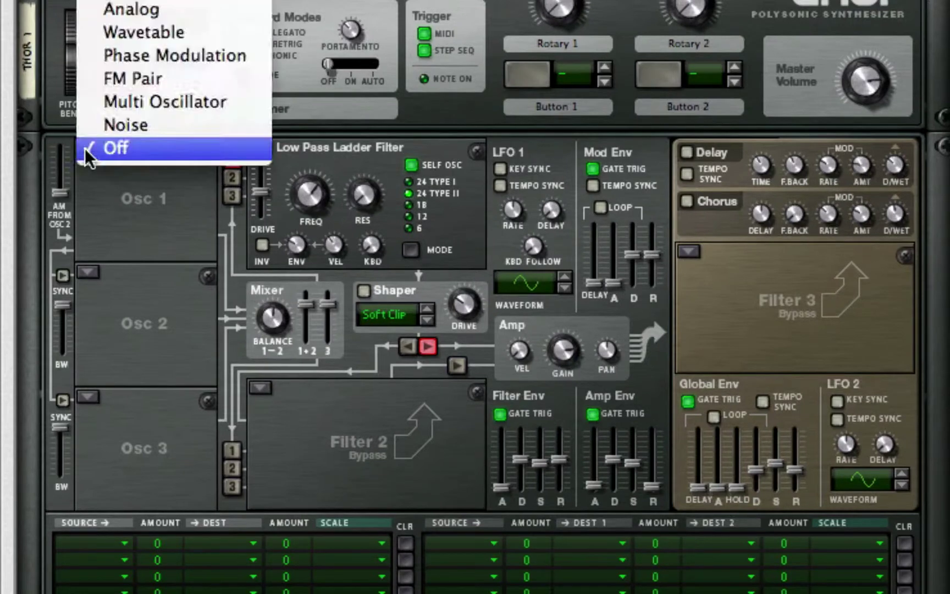
click(131, 84)
click(85, 269)
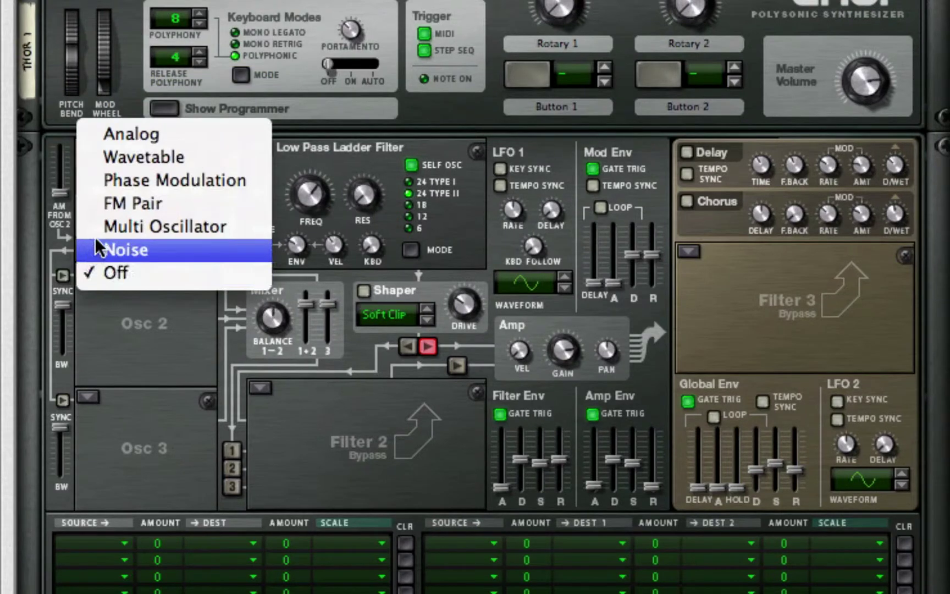
click(115, 206)
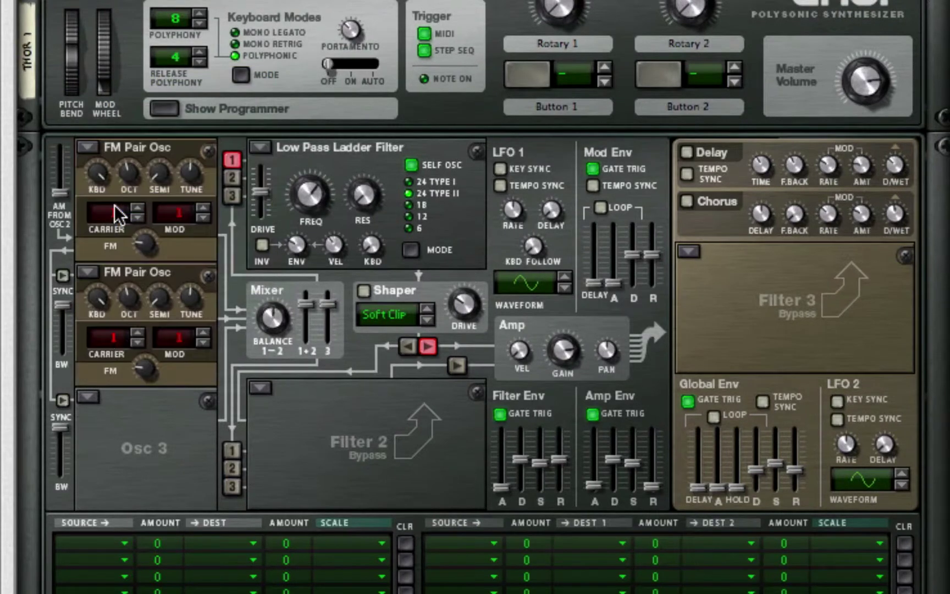
click(82, 397)
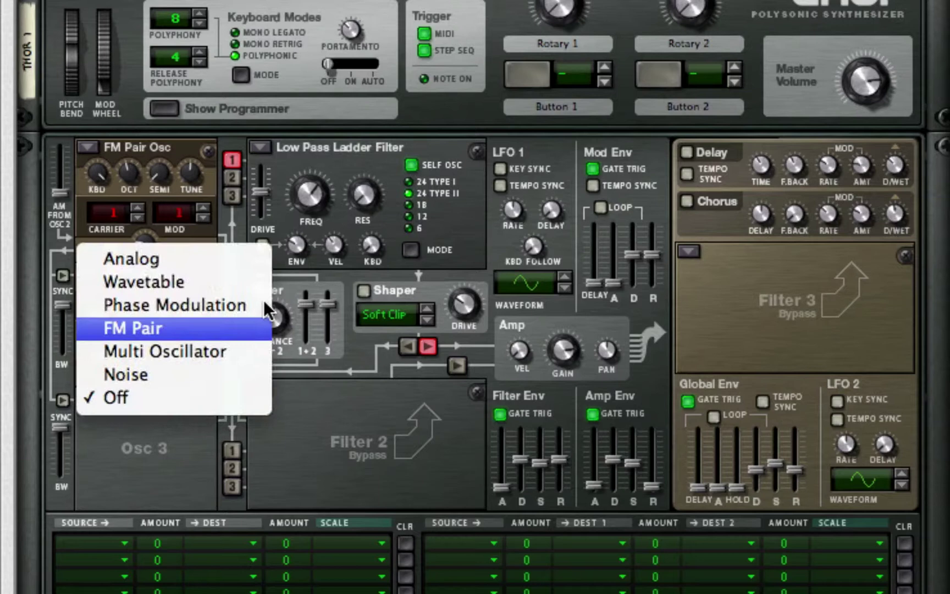
click(261, 331)
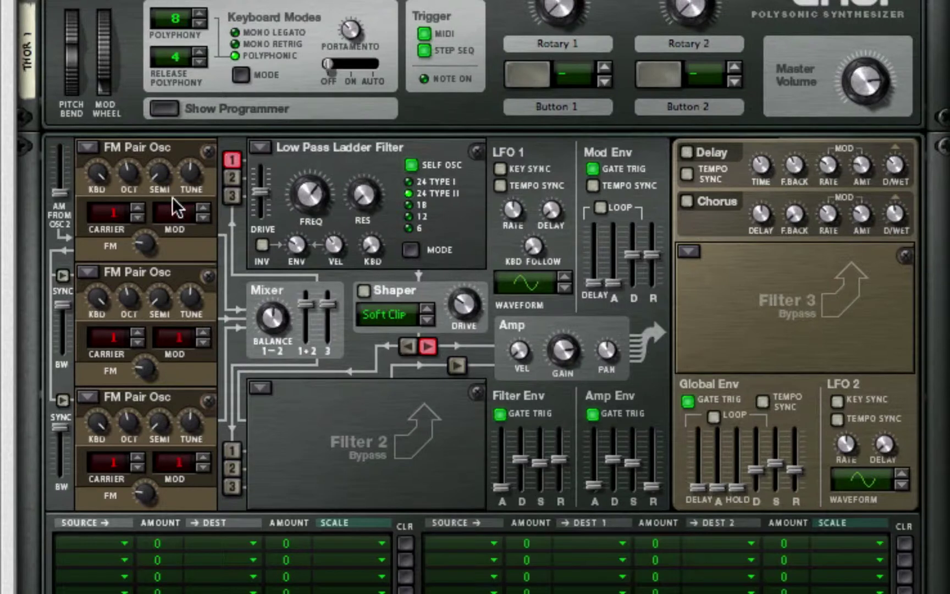
Step: Set the first FM Pair oscillator's carrier to 5 and its mod to 25
click(137, 208)
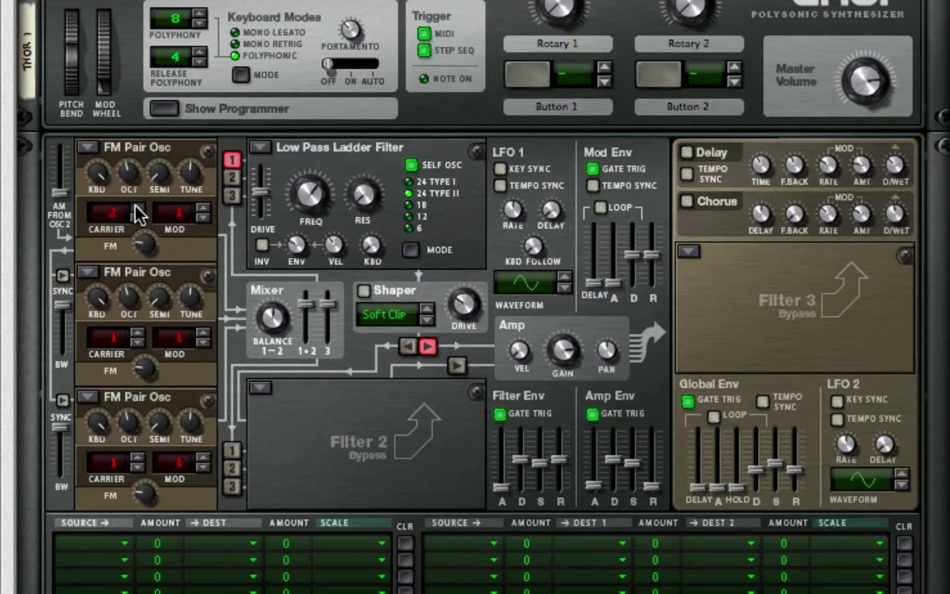
click(137, 208)
click(137, 208)
click(137, 208)
click(204, 207)
click(204, 207)
Step: Try routing oscillators 2 and 3 into the Low Pass Ladder Filter alongside oscillator 1
click(233, 177)
click(232, 192)
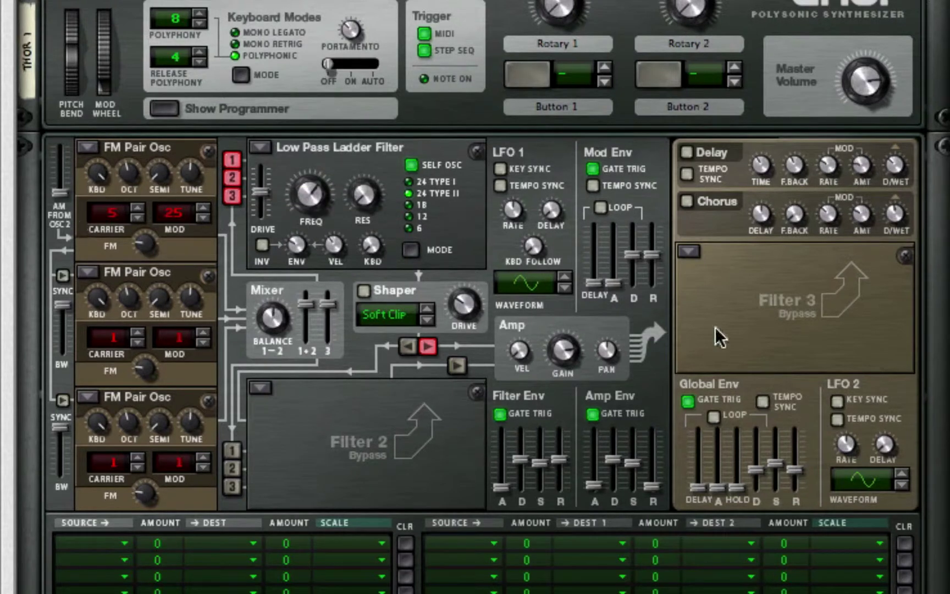
click(236, 179)
click(234, 197)
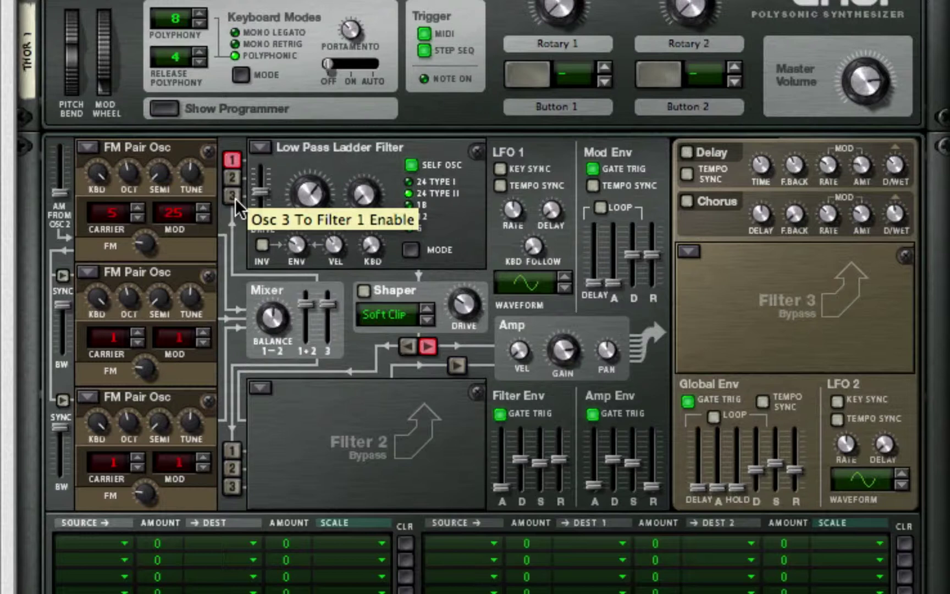
Step: Route only oscillator 2 into Filter 1 and set its carrier to 7 and its mod to 4
click(232, 177)
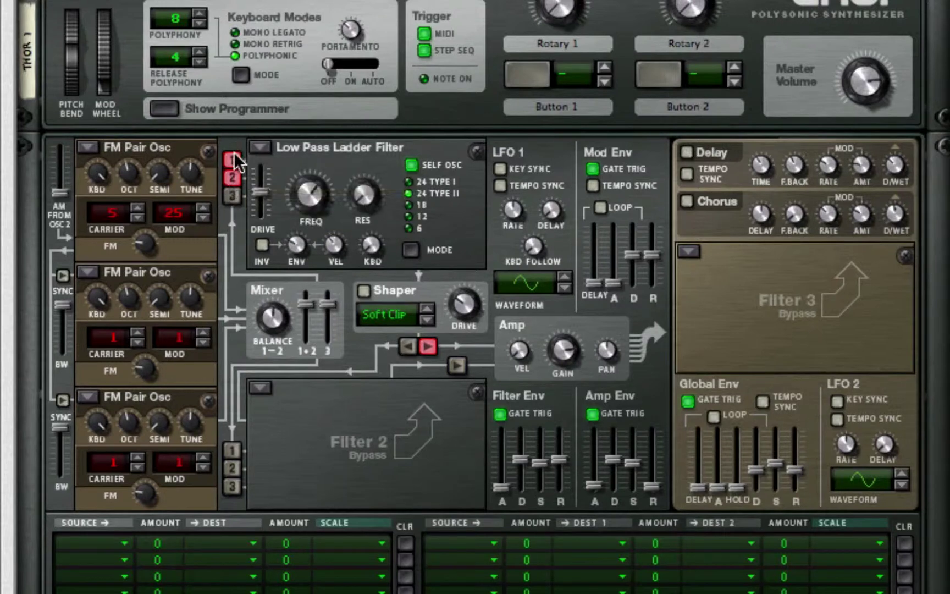
click(234, 155)
click(137, 333)
click(137, 333)
click(137, 333)
click(137, 334)
click(138, 333)
click(138, 334)
click(139, 333)
click(202, 333)
click(202, 333)
click(203, 333)
Step: Route only oscillator 3 into Filter 1 and set its carrier to 10 and its mod to 6
click(233, 195)
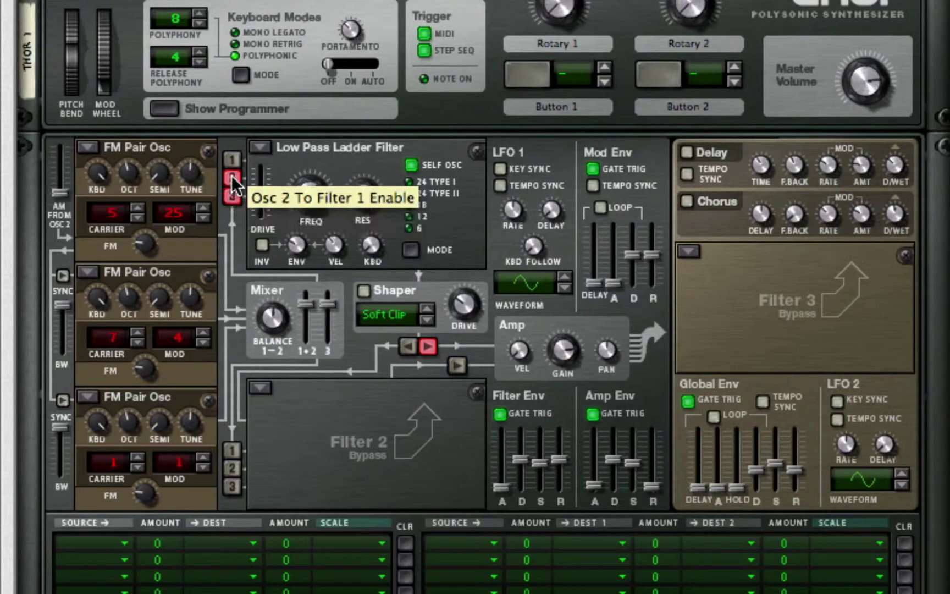
click(232, 177)
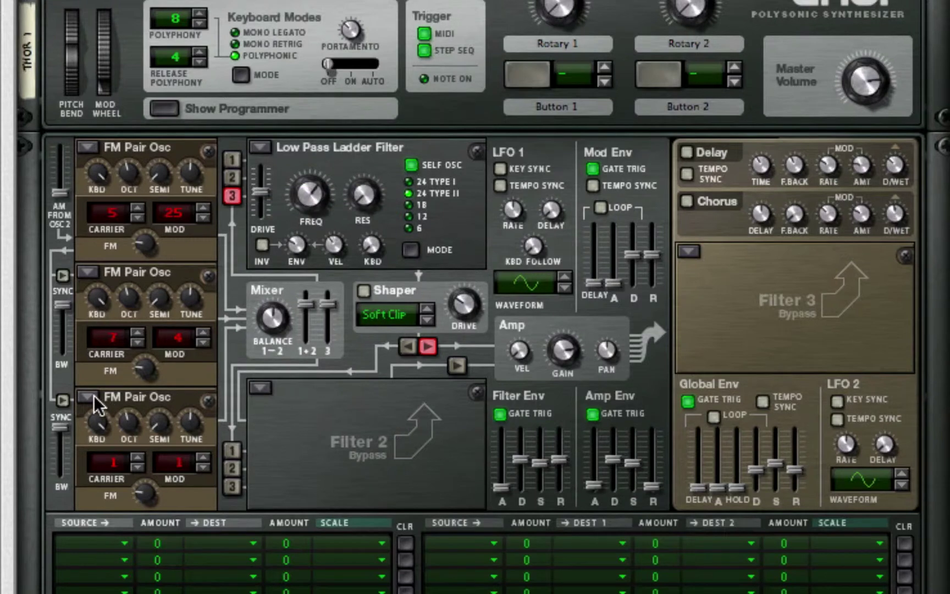
click(137, 457)
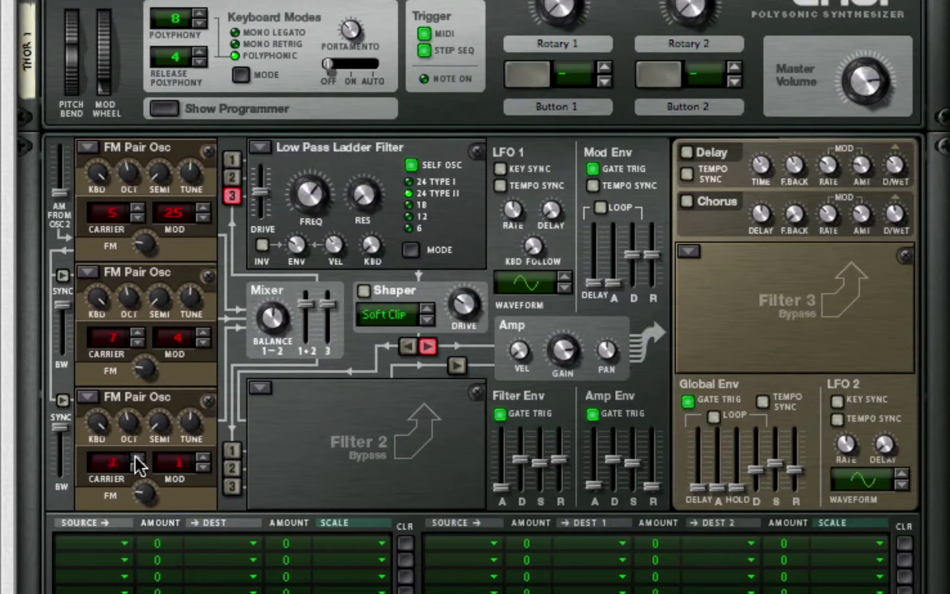
click(137, 456)
click(137, 457)
click(137, 456)
click(137, 456)
click(136, 457)
click(137, 457)
click(210, 455)
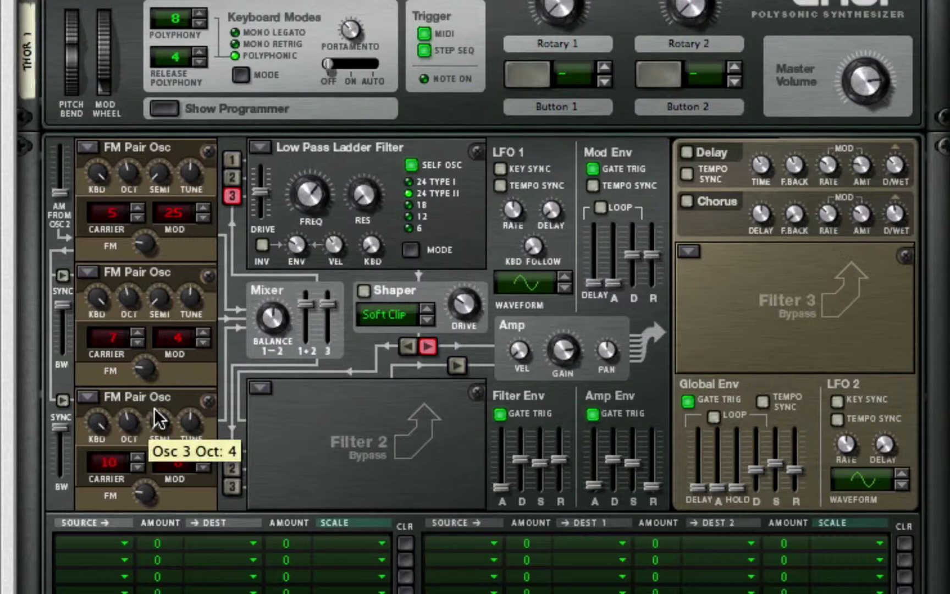
drag(159, 419, 156, 366)
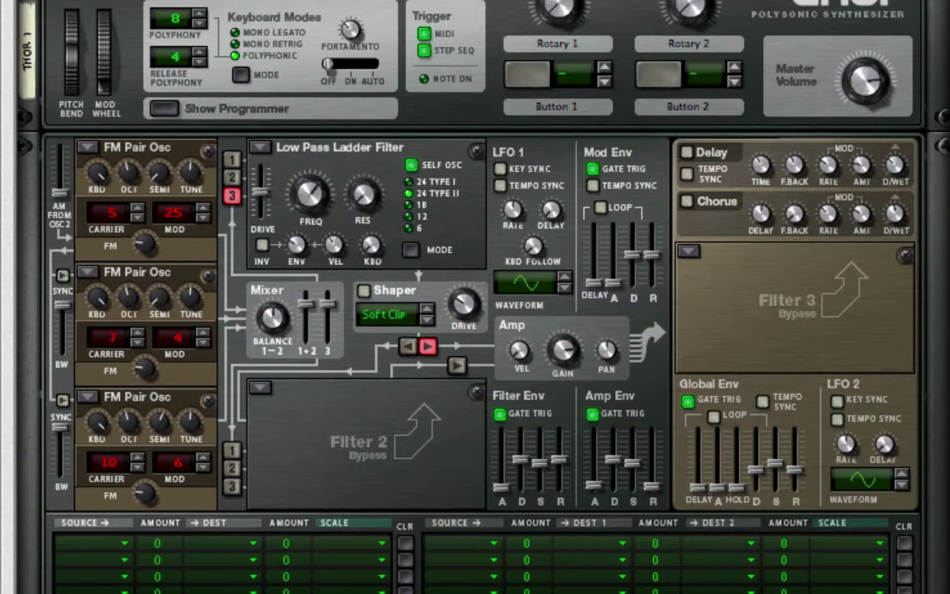
Step: Route all three oscillators into Filter 1, lowering the filter's drive and raising its cutoff frequency
click(230, 160)
click(232, 178)
drag(260, 193, 325, 116)
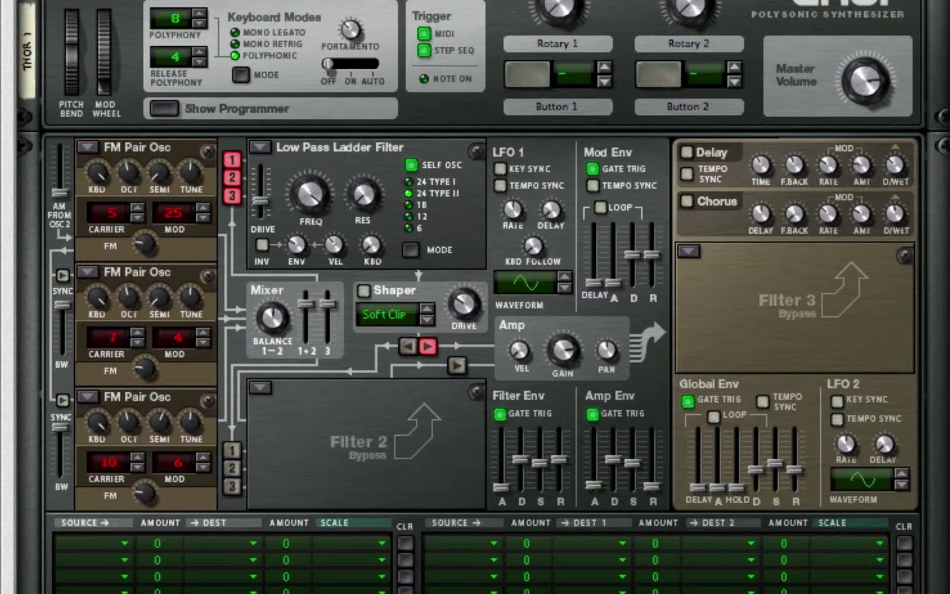
Step: Raise the FM amount of all three oscillators, bringing oscillator 1's to about 68
mouse_move(149, 242)
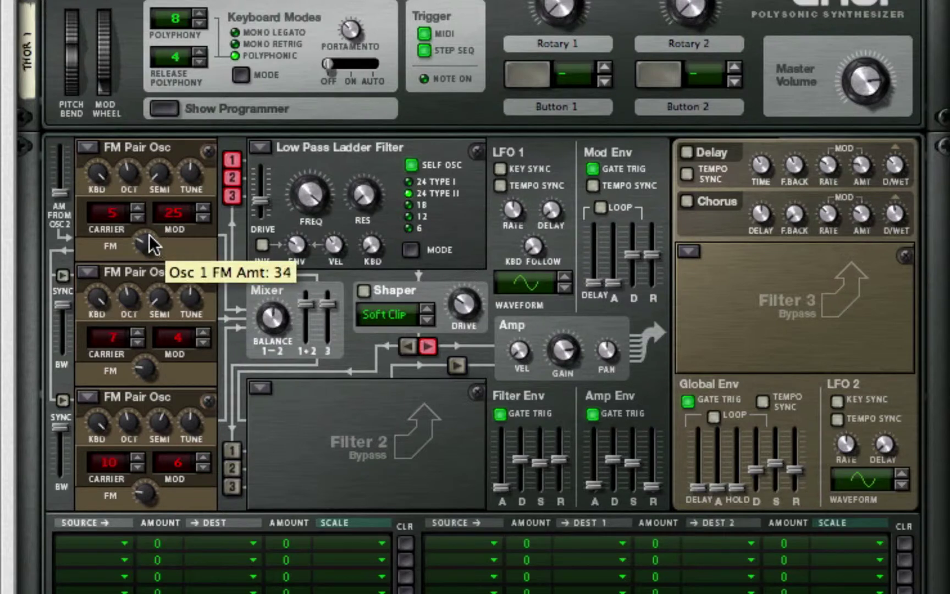
drag(149, 236, 151, 220)
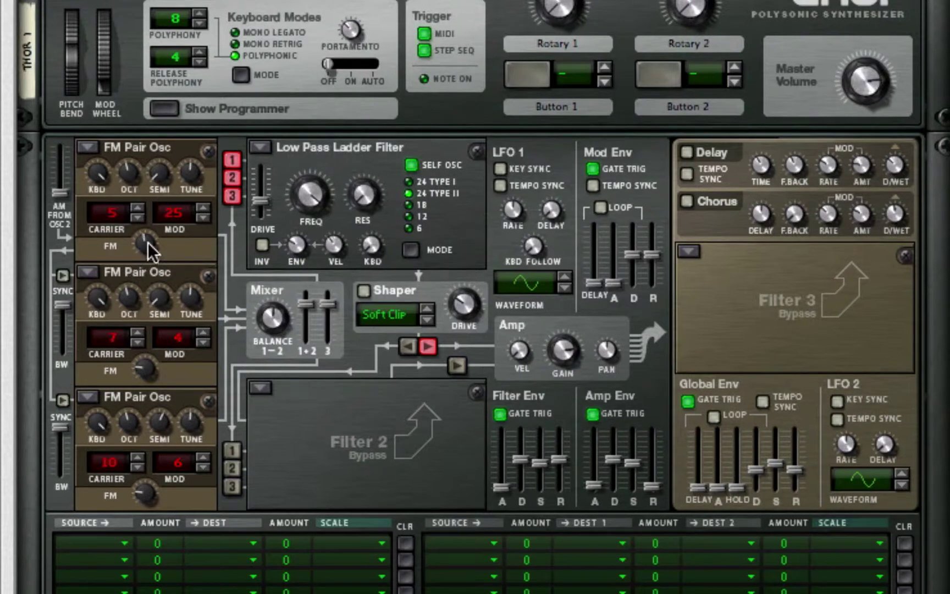
drag(148, 242, 149, 235)
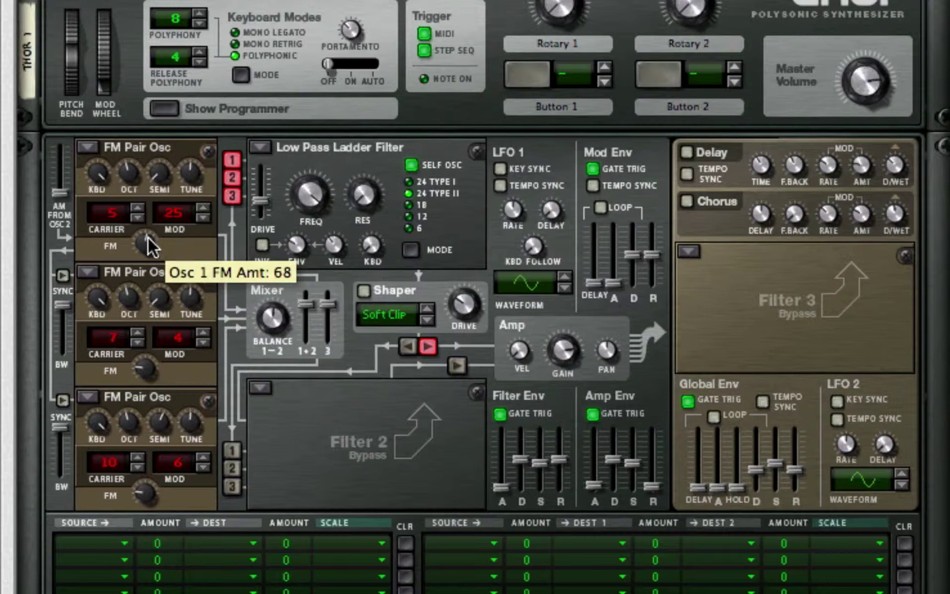
drag(148, 235, 147, 234)
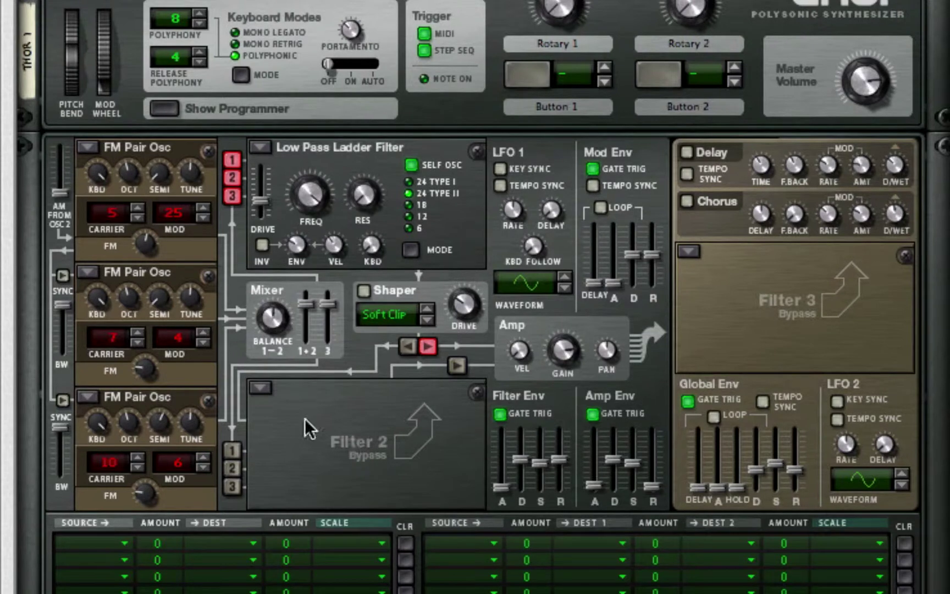
mouse_move(153, 352)
drag(151, 344, 152, 339)
drag(142, 490, 154, 468)
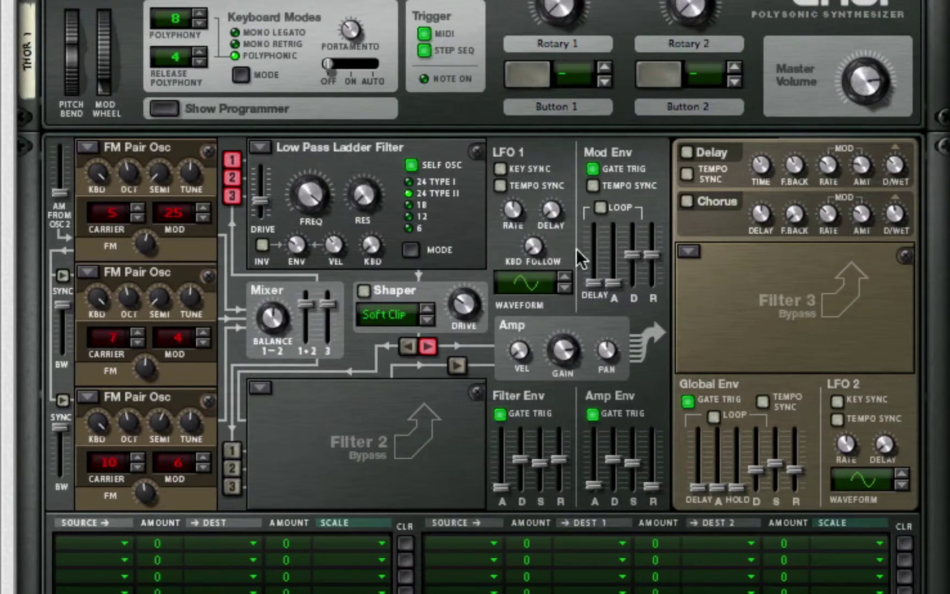
Step: Lower Filter 1's cutoff frequency with its drive at 60, and turn on Thor's Chorus effect
drag(304, 187, 310, 225)
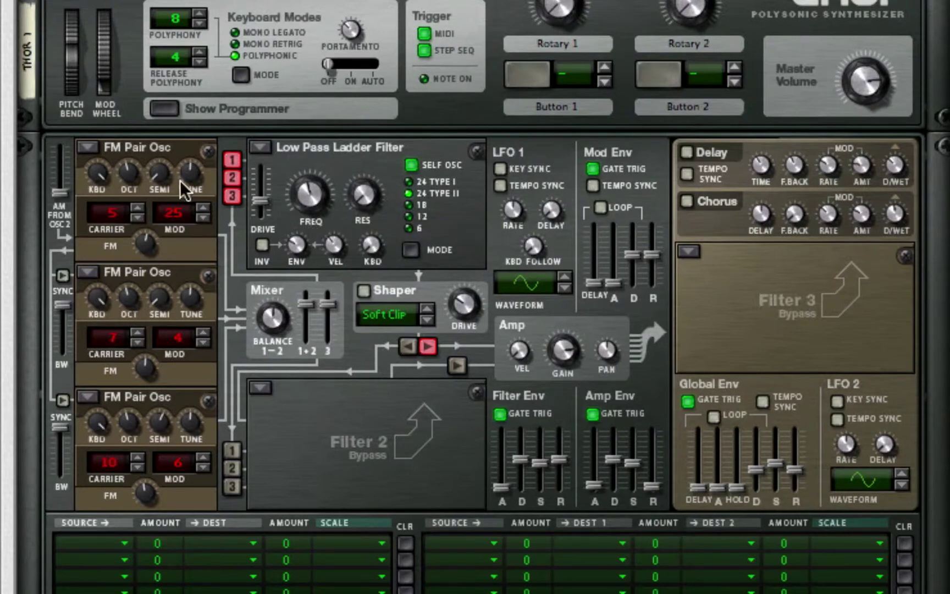
drag(261, 202, 262, 195)
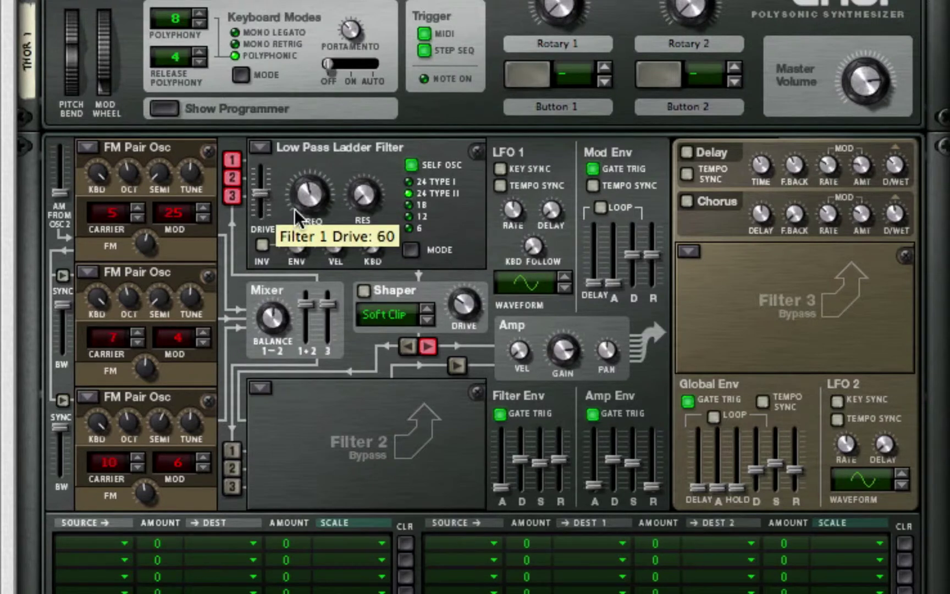
click(685, 202)
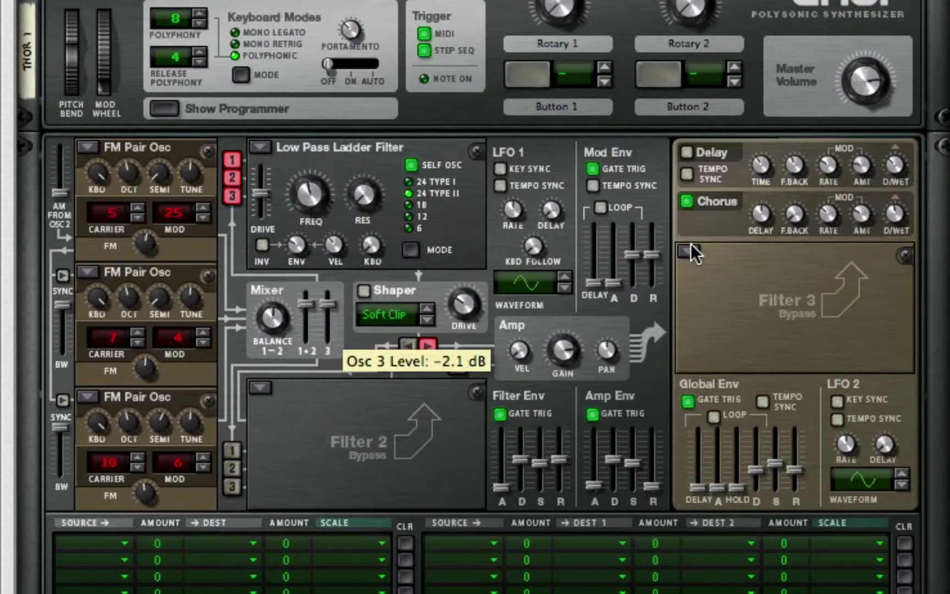
Step: Add an RV7000 Advanced Reverb below Thor, lowering its Decay and reducing its Dry/Wet to just under 24
scroll(355, 478, down, 5)
scroll(355, 479, down, 1)
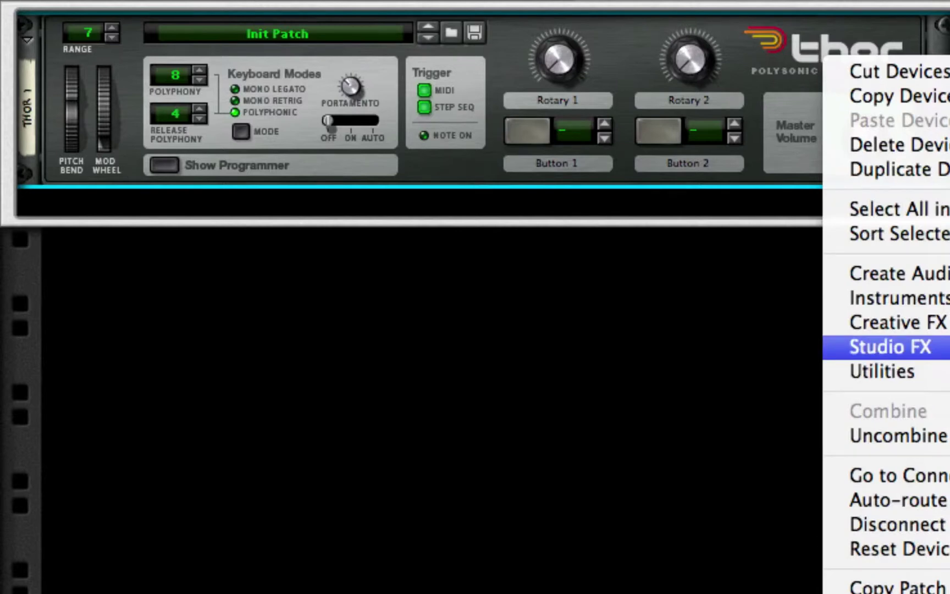
click(845, 312)
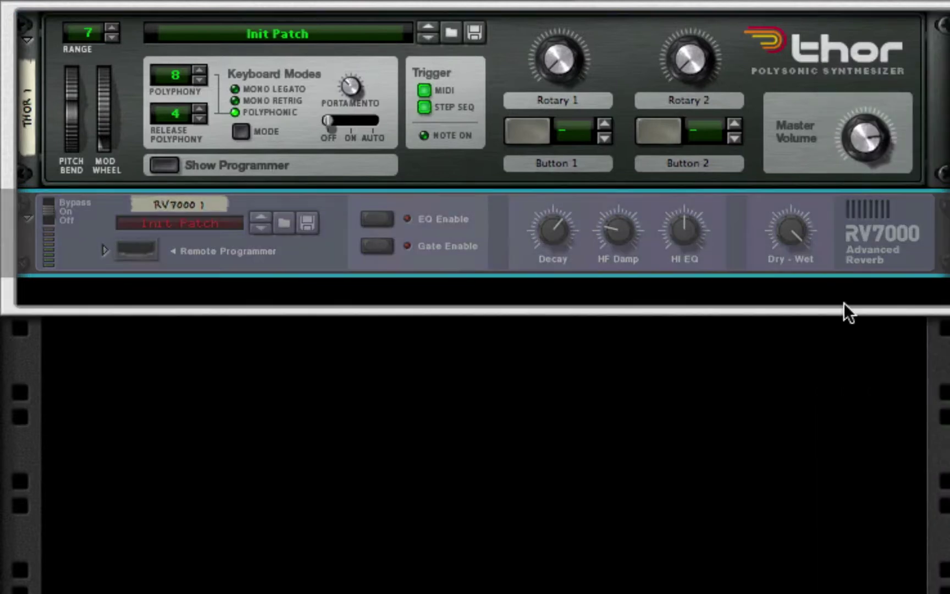
drag(795, 242, 786, 285)
drag(548, 263, 550, 278)
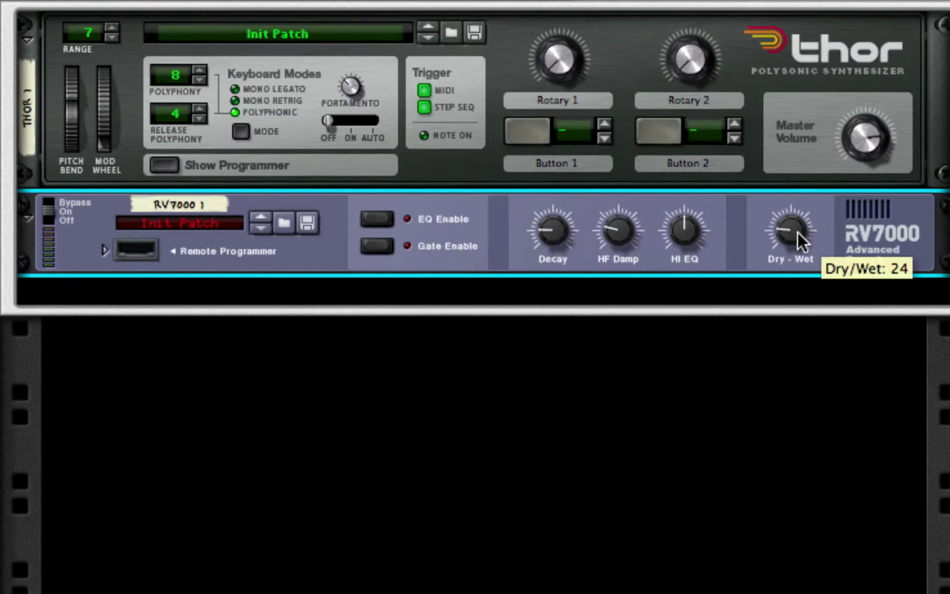
drag(798, 232, 797, 235)
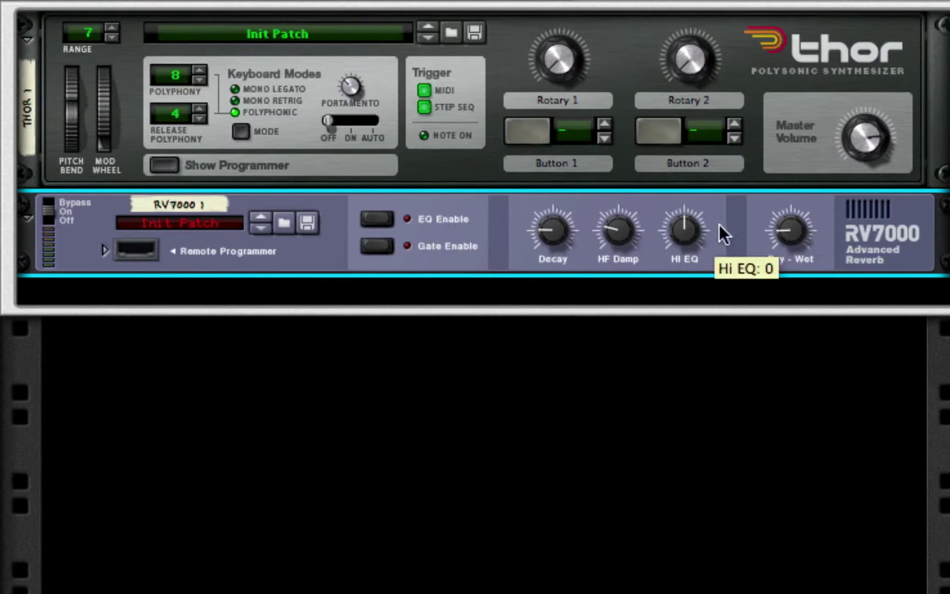
Step: Add a Line 6 Bass Amp below the reverb and lower its compressor threshold
right_click(893, 242)
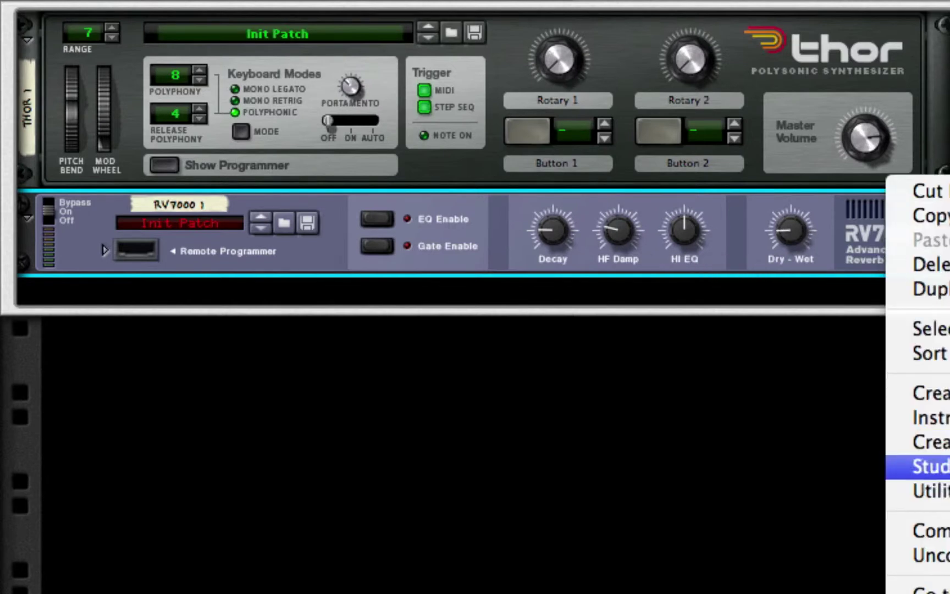
key(Escape)
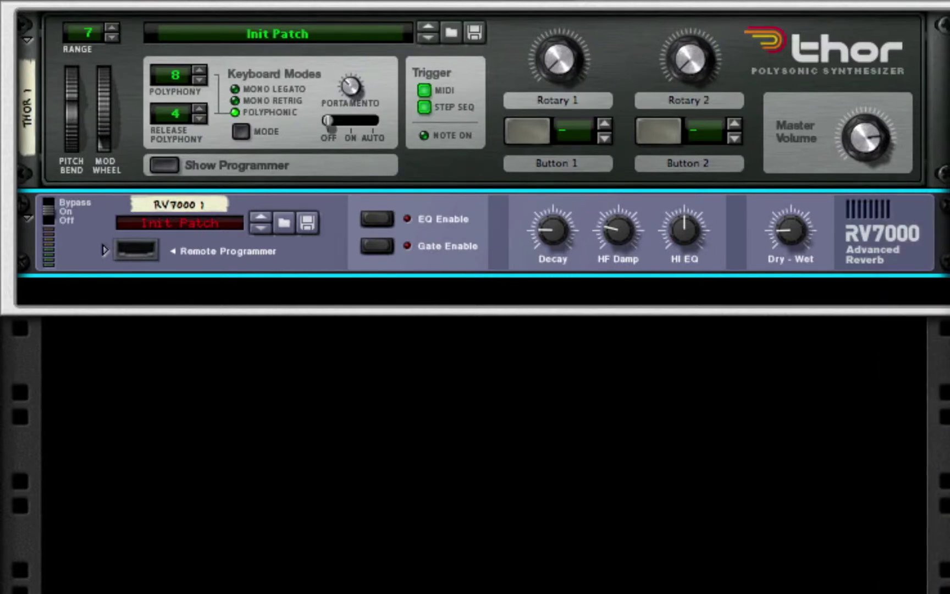
right_click(906, 244)
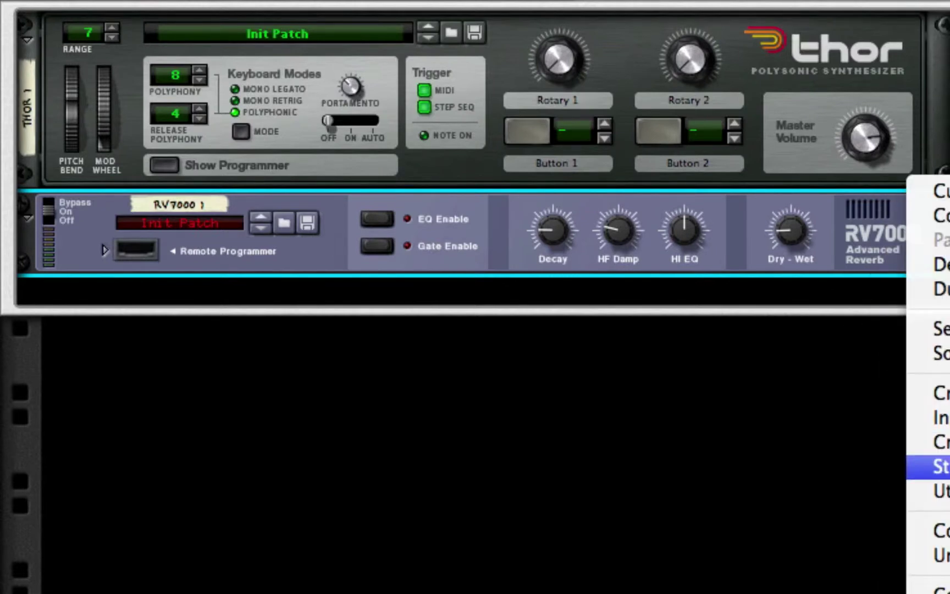
click(949, 467)
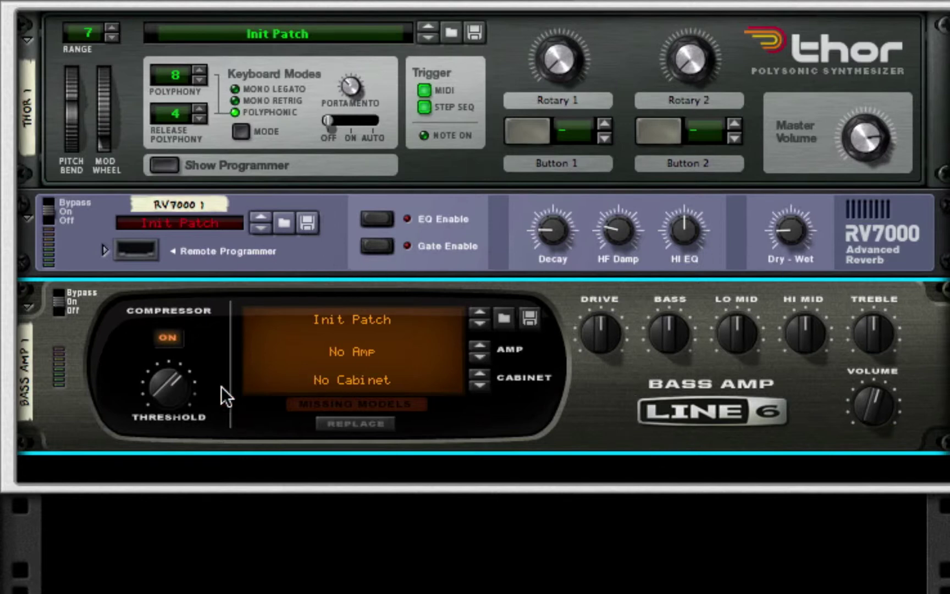
drag(143, 387, 149, 403)
Step: Add an Alligator Triple Filtered Gate below the Bass Amp and load the Clockers patch from the Reason Factory Sound Bank
right_click(778, 405)
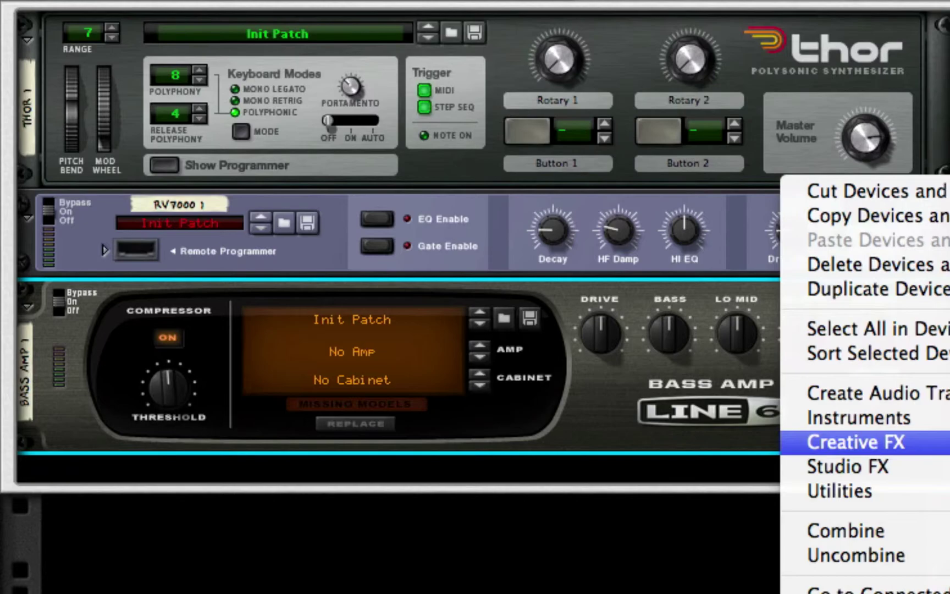
click(838, 448)
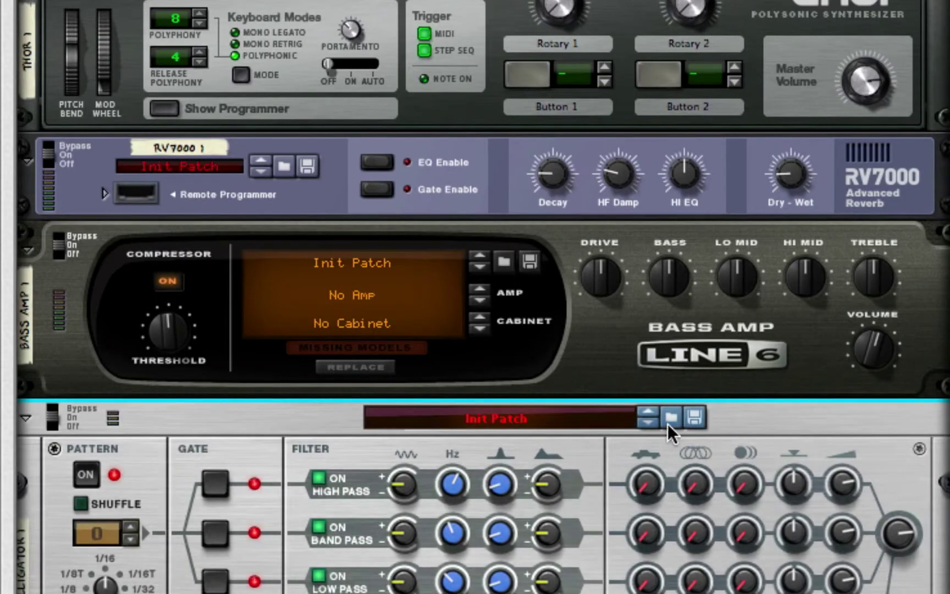
click(670, 419)
scroll(561, 316, down, 5)
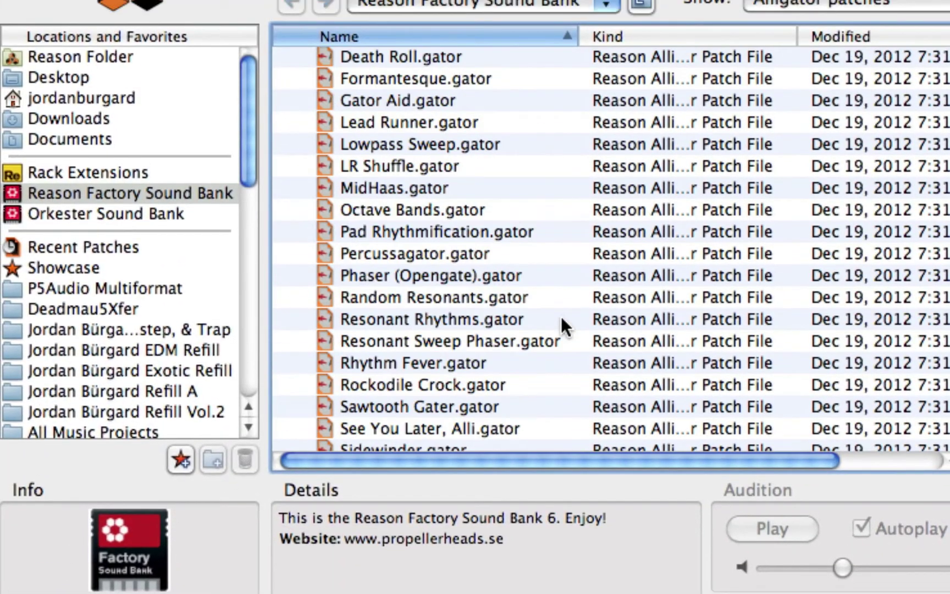
scroll(561, 318, up, 5)
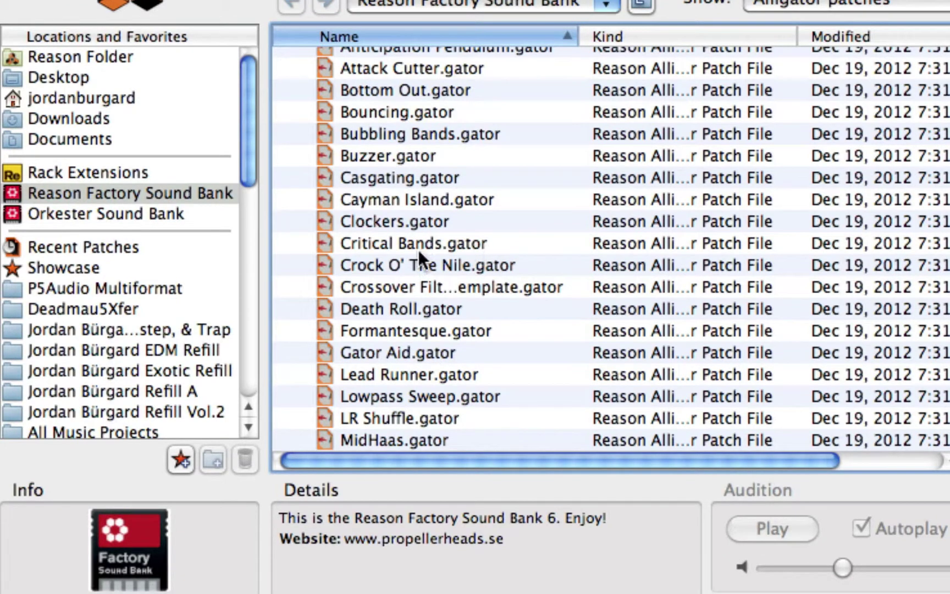
click(356, 217)
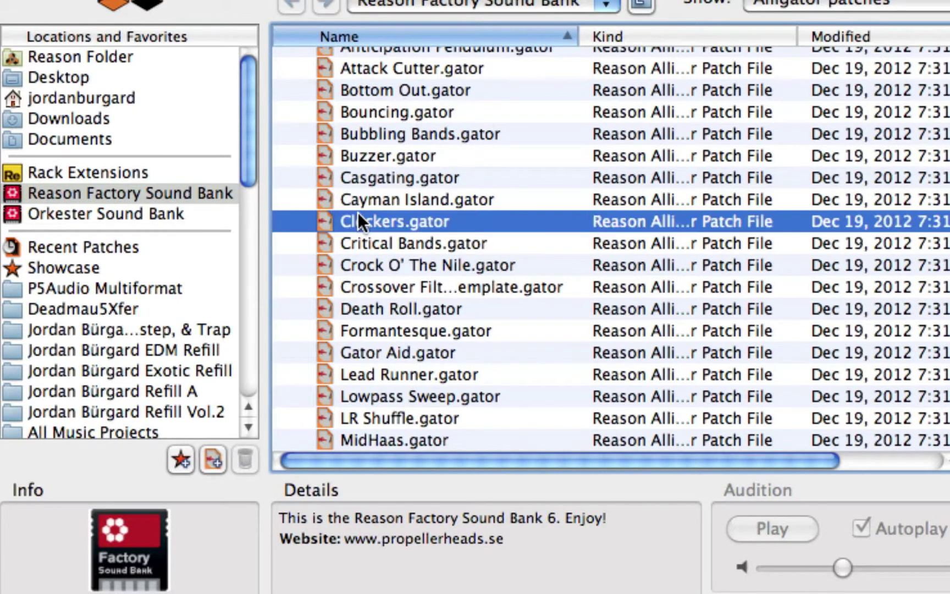
key(Return)
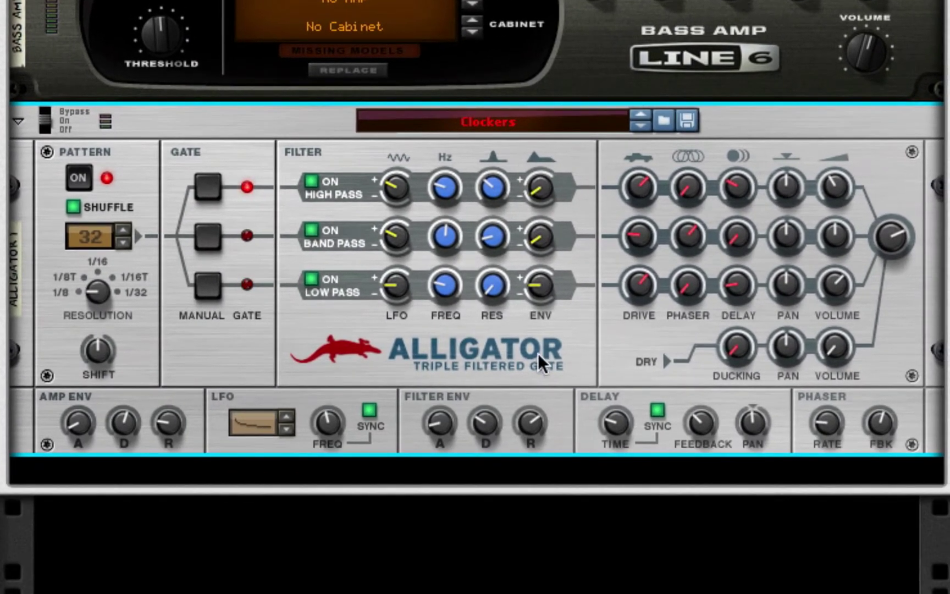
Step: Add three MClass Equalizers below the Alligator and enable the Param 1 band on the first one
right_click(603, 378)
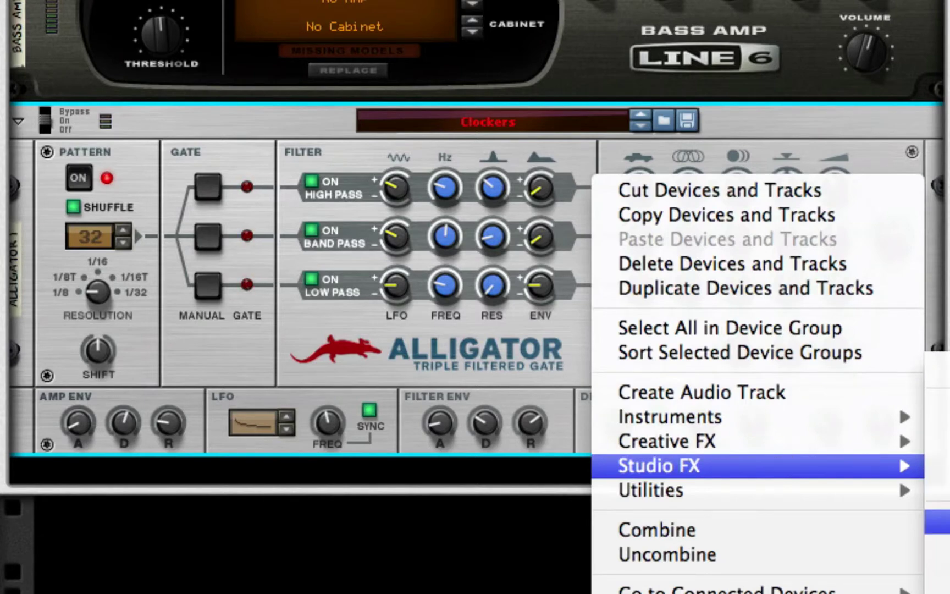
click(938, 522)
right_click(665, 393)
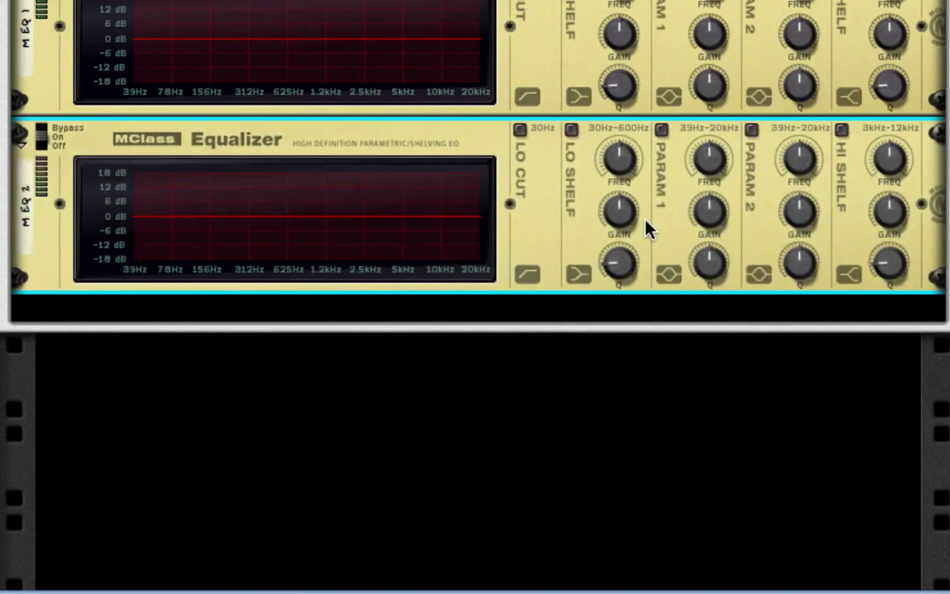
right_click(645, 219)
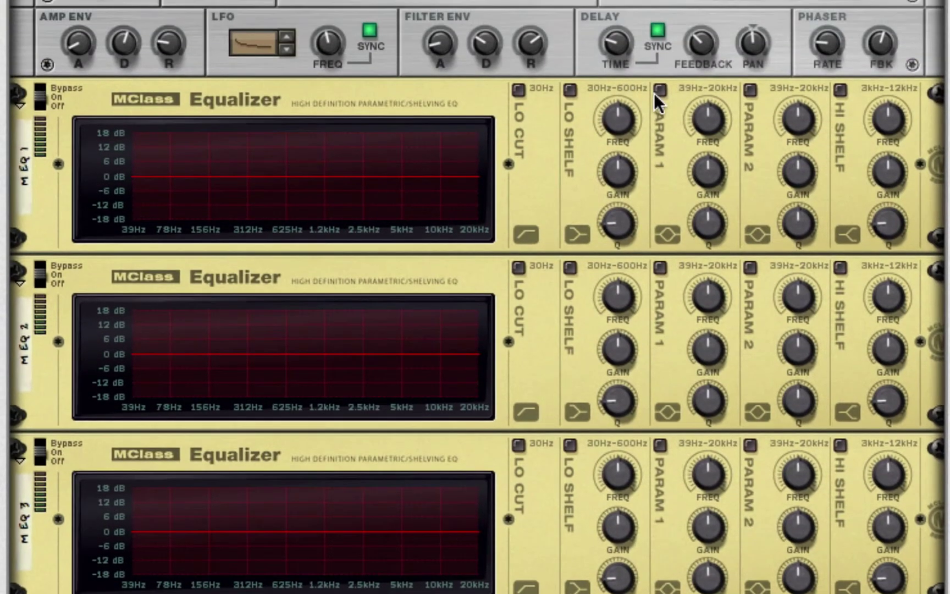
click(660, 114)
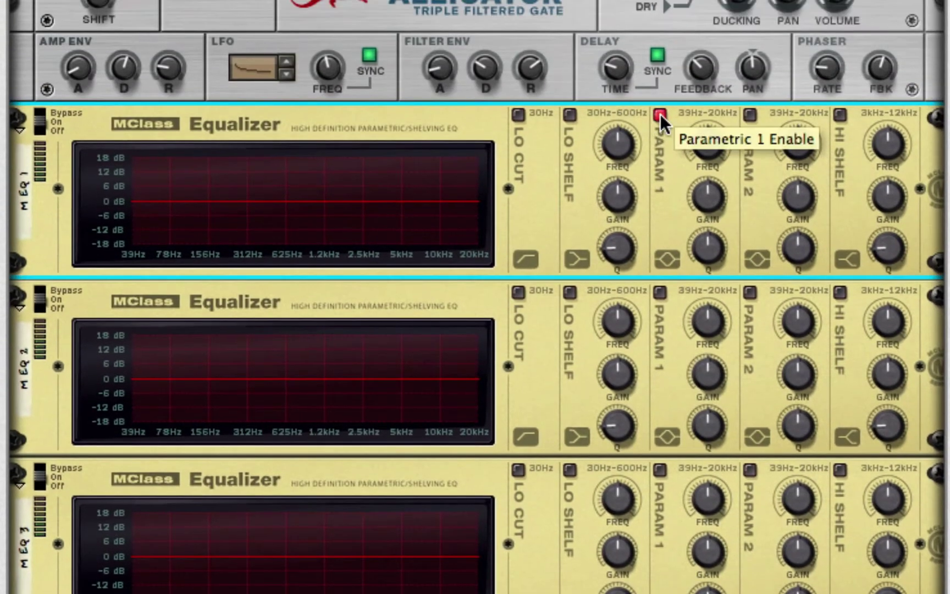
Step: Enable the Param 2 band on the first equalizer and both parametric bands on the second and third equalizers
click(749, 114)
click(660, 292)
click(749, 292)
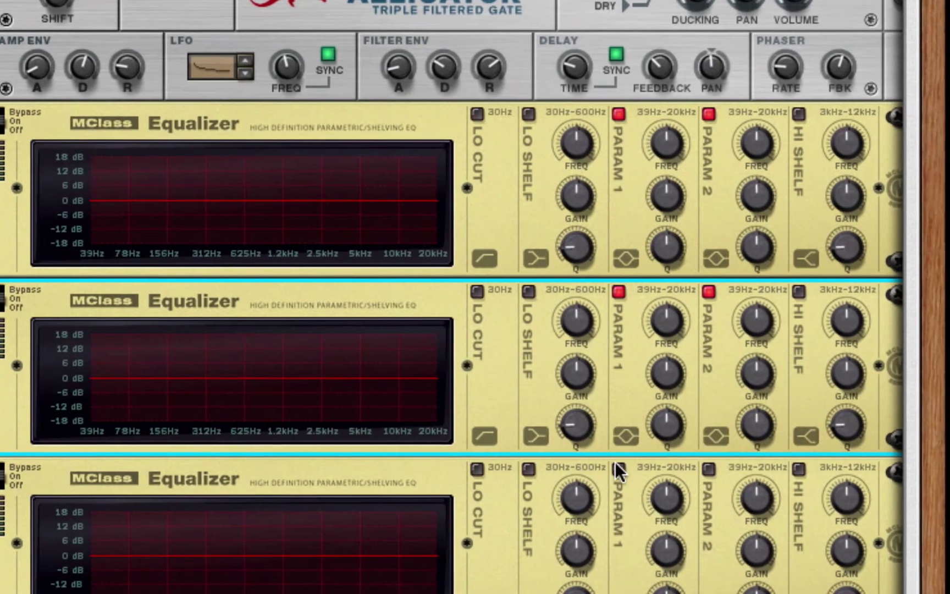
click(660, 469)
click(707, 469)
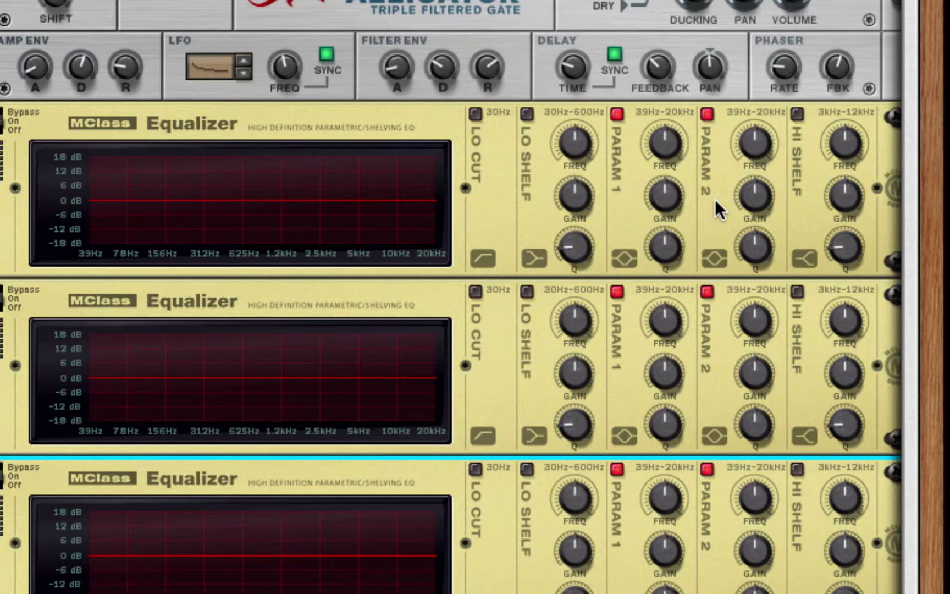
Step: Sweep the first equalizer's Param 1 with full boost and maximum Q, then set it to 1.192 kHz with -10.3 dB gain
drag(653, 194, 653, 165)
drag(665, 248, 675, 196)
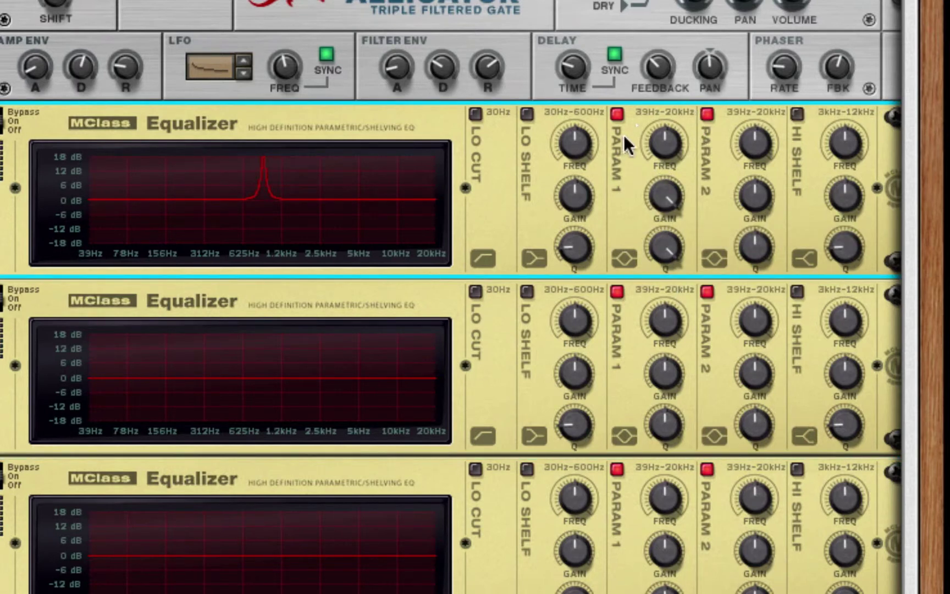
drag(671, 149, 670, 163)
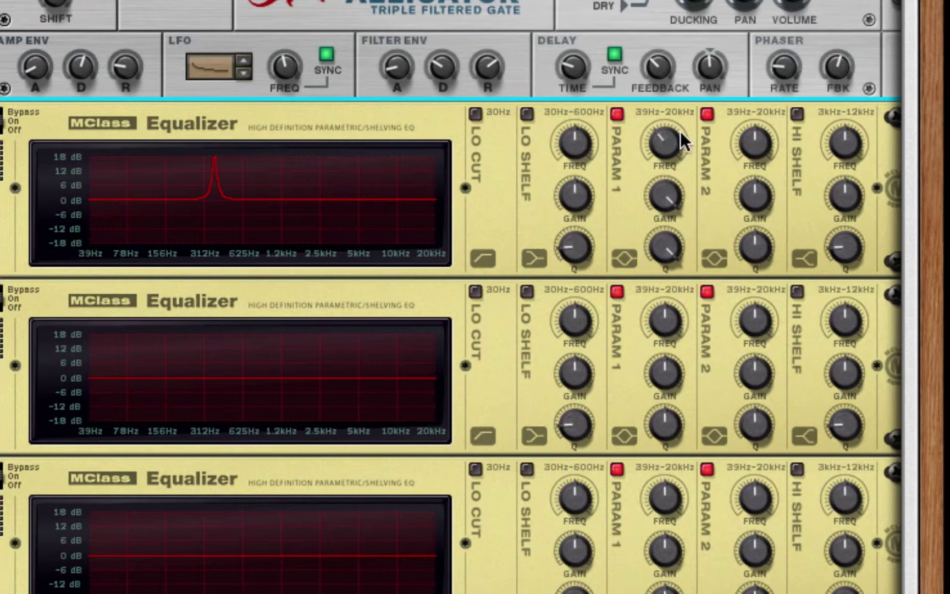
drag(669, 137, 689, 121)
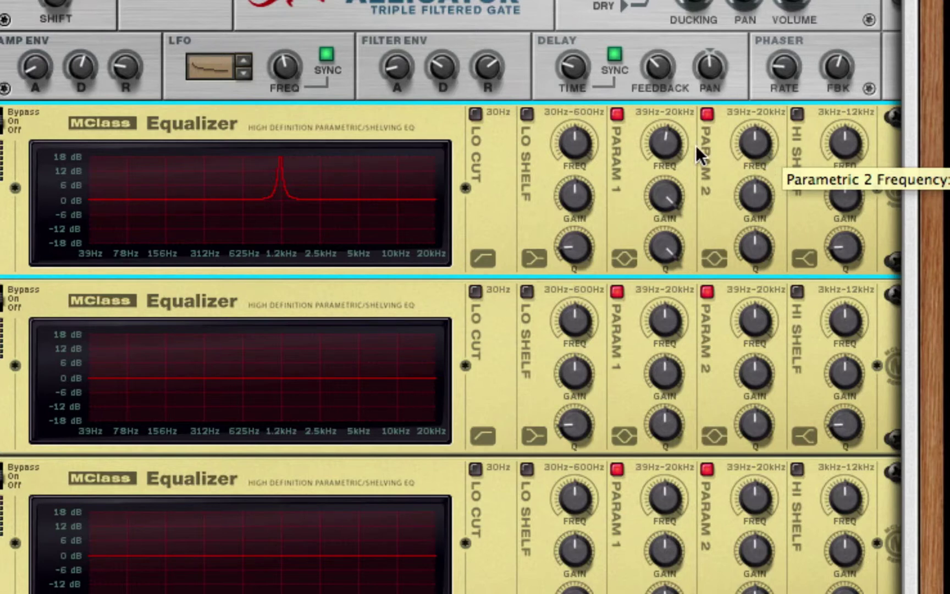
drag(663, 195, 680, 254)
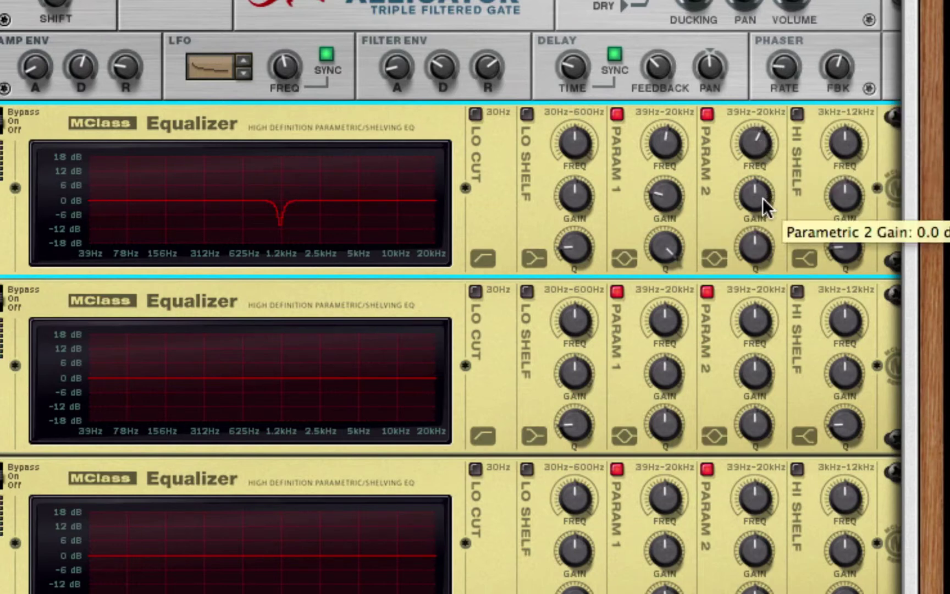
Step: Set the first equalizer's Param 2 to 2.856 kHz with maximum Q and -18.3 dB gain
drag(760, 198, 762, 79)
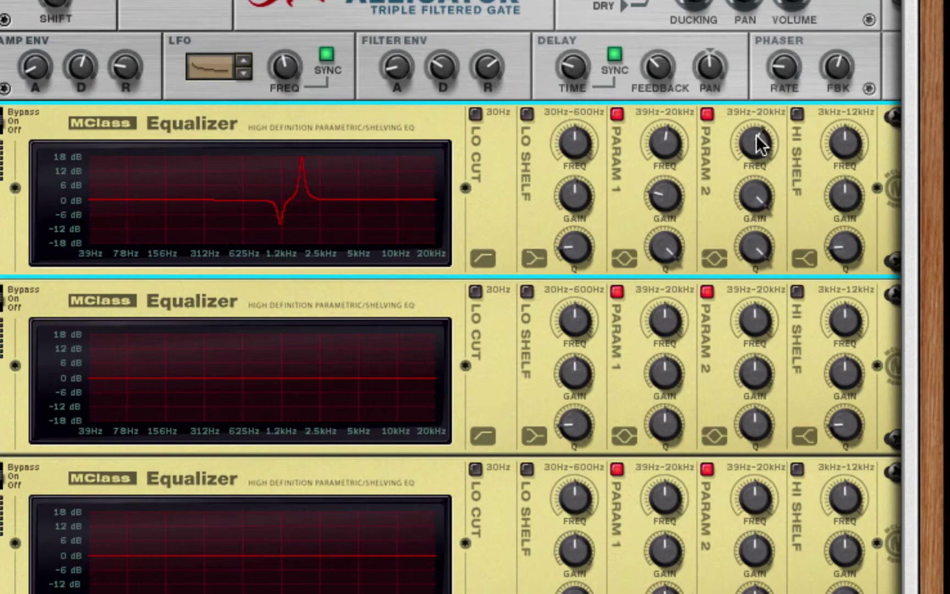
drag(756, 139, 760, 135)
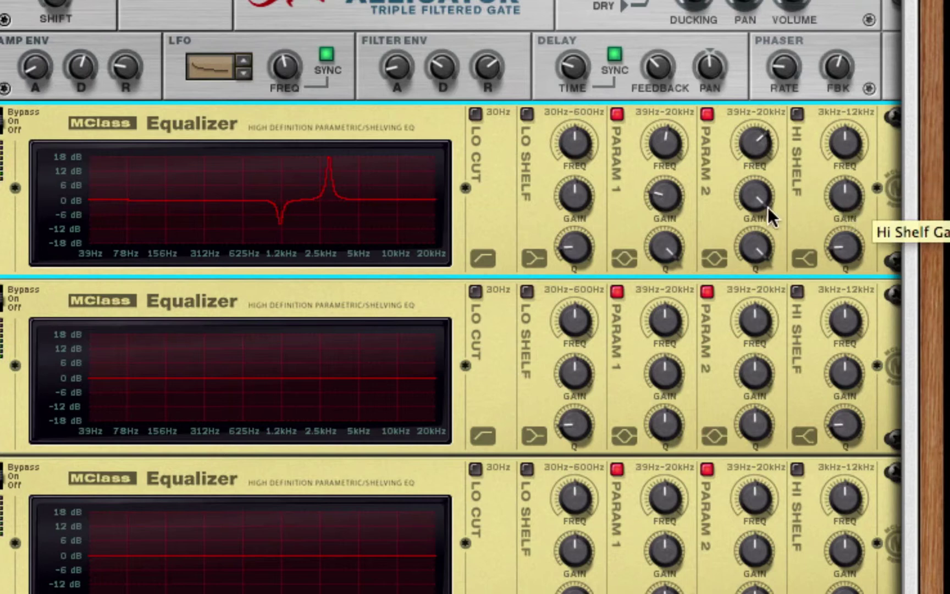
drag(759, 205, 762, 281)
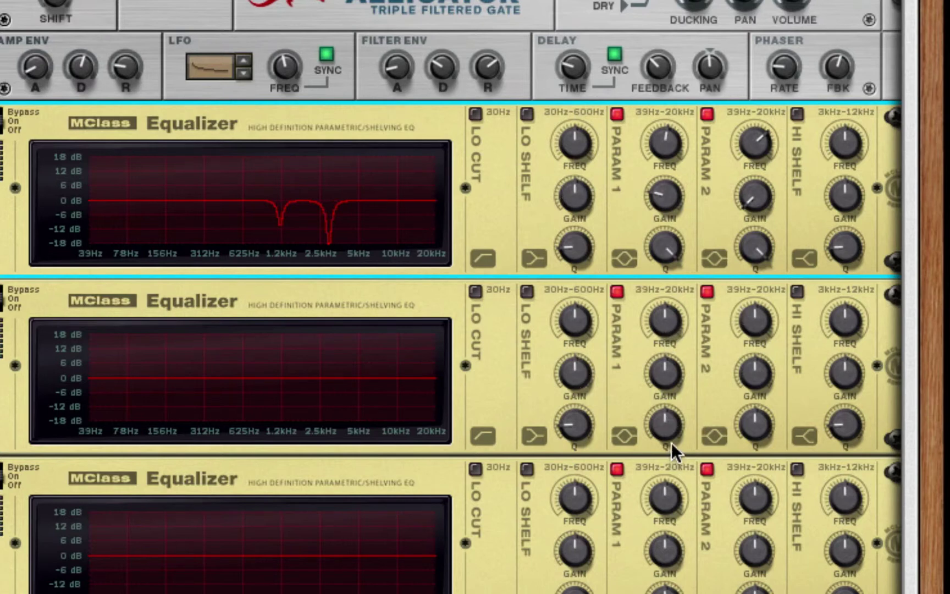
Step: Raise Q to maximum on both parametric bands of the second equalizer, setting Param 1 to 2.130 kHz with -13.1 dB gain
drag(671, 443, 679, 334)
drag(758, 424, 696, 311)
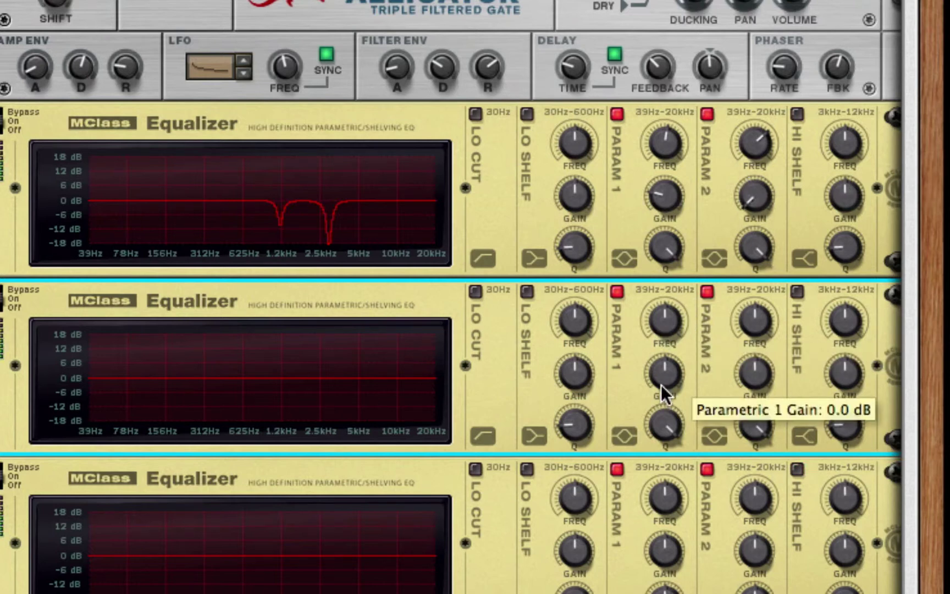
drag(661, 385, 670, 295)
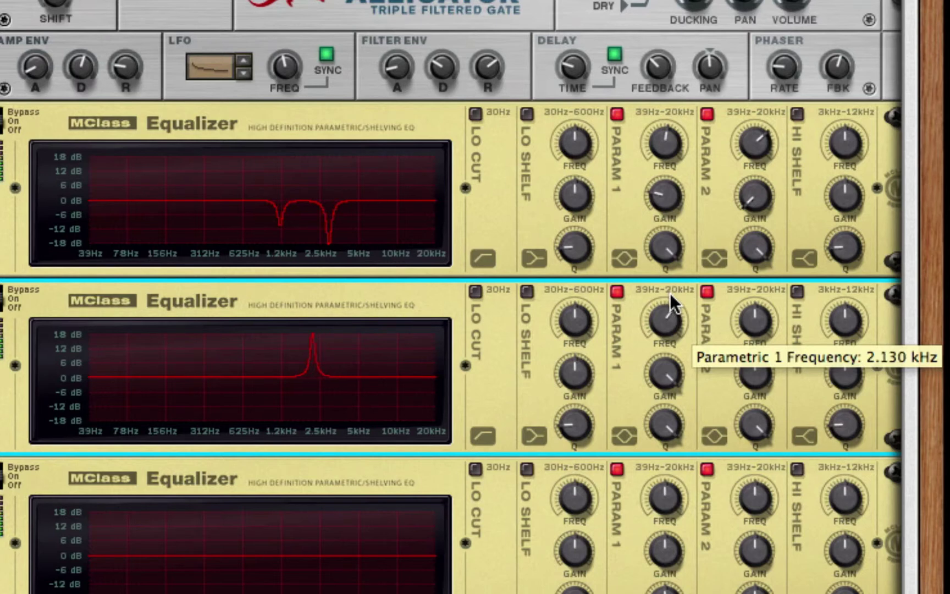
drag(660, 379, 661, 450)
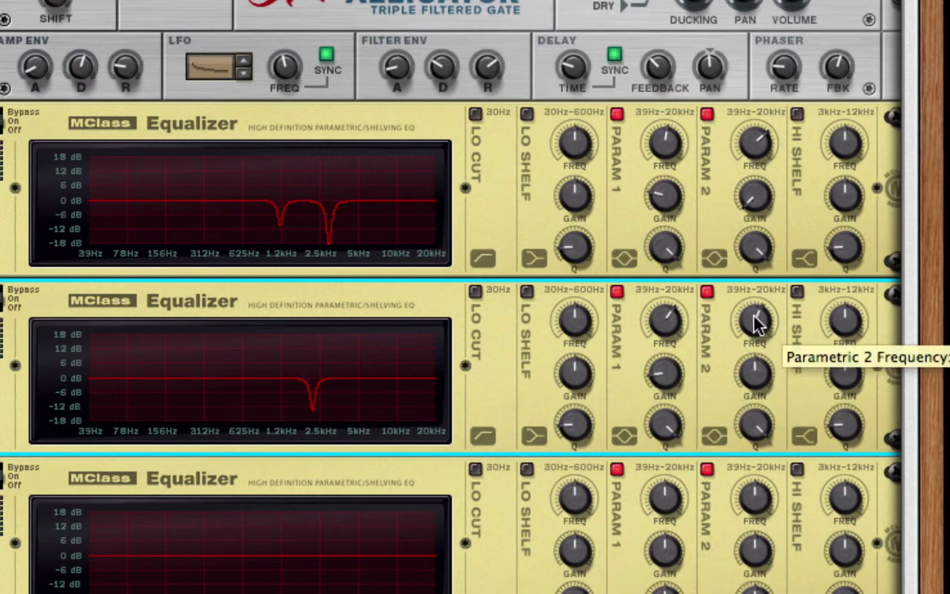
Step: Boost the second equalizer's Param 2 gain fully and sweep its frequency to 3.465 kHz
drag(755, 373, 796, 191)
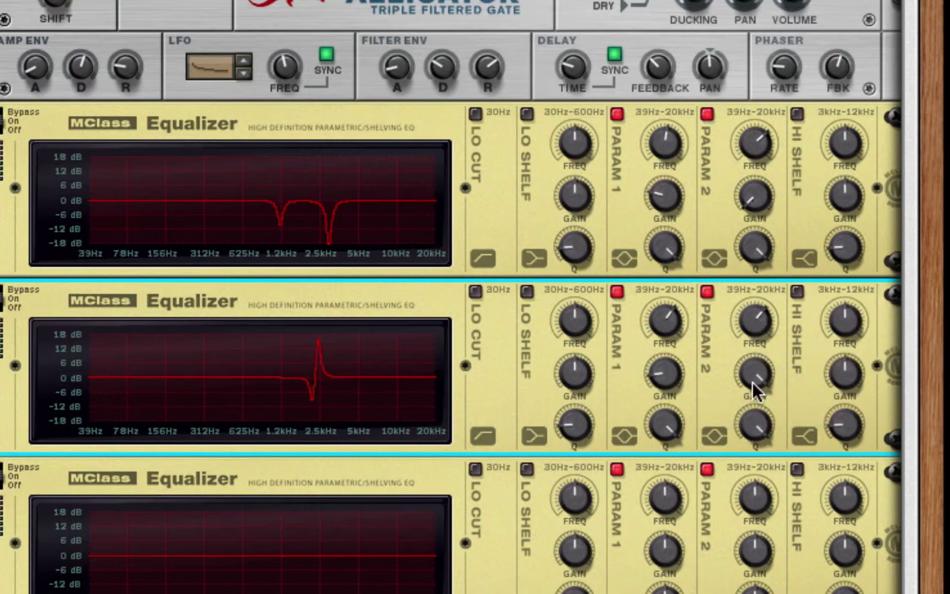
drag(760, 319, 725, 286)
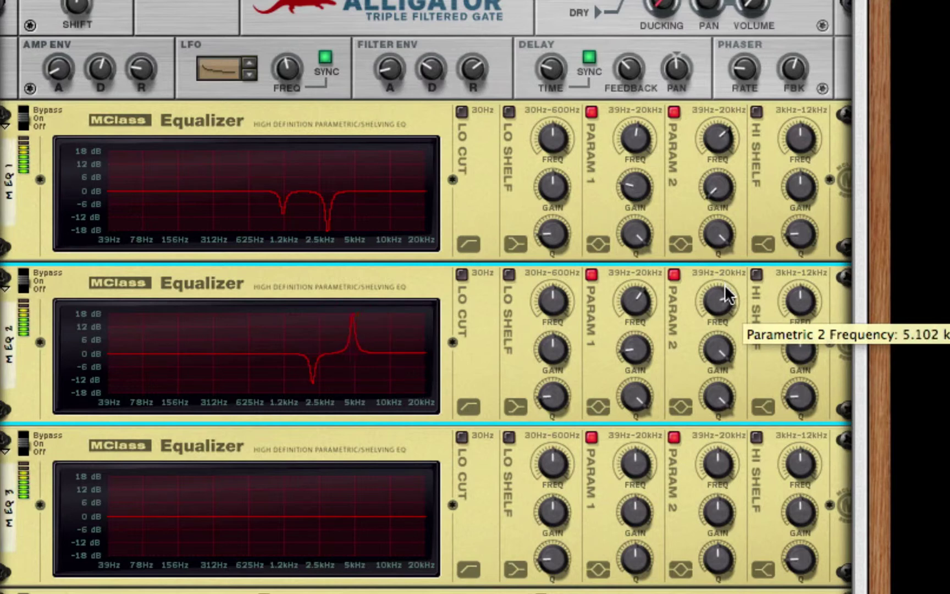
scroll(720, 300, down, 4)
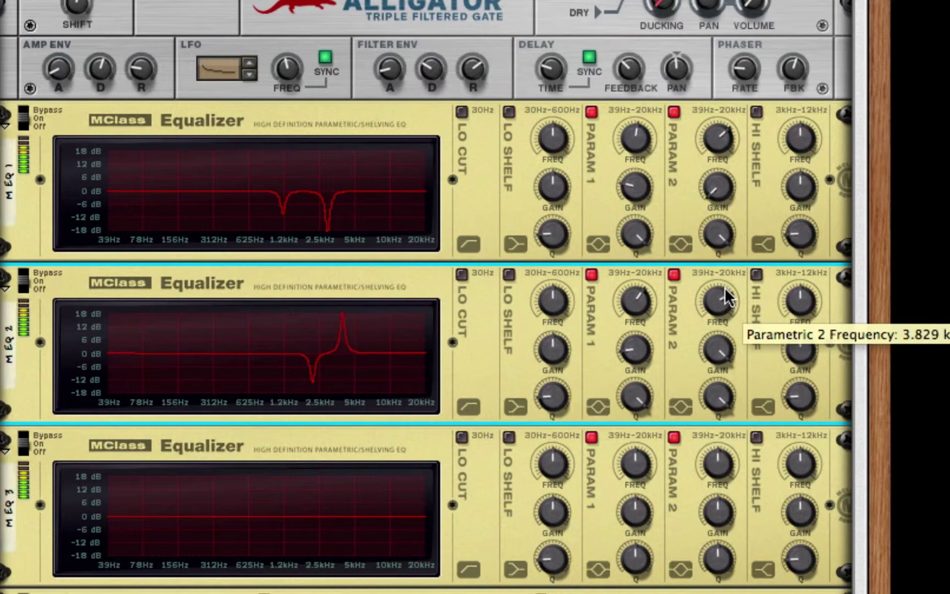
scroll(725, 298, down, 1)
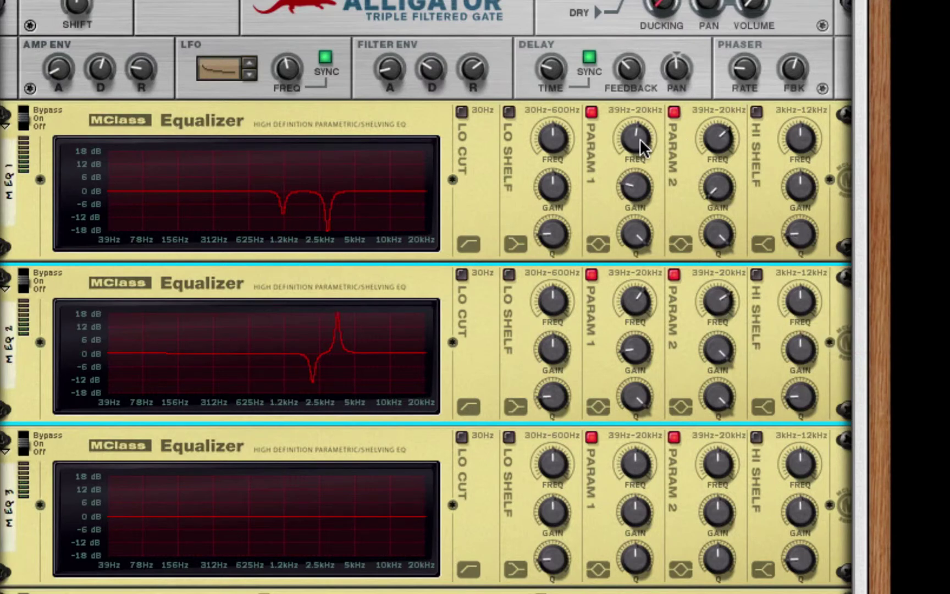
Step: Review the frequency, gain and Q values of both parametric bands on the first equalizer
mouse_move(639, 138)
scroll(639, 138, down, 1)
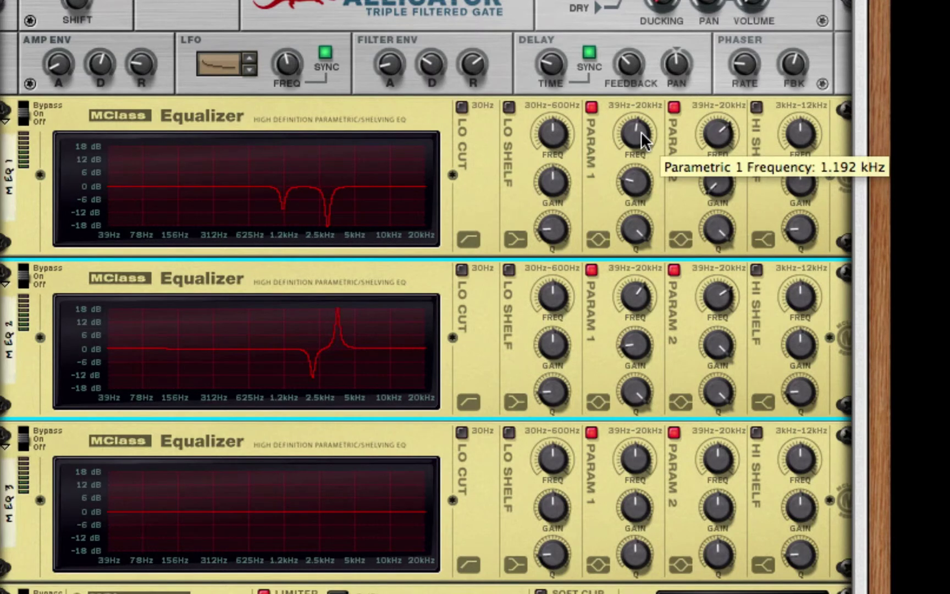
mouse_move(628, 183)
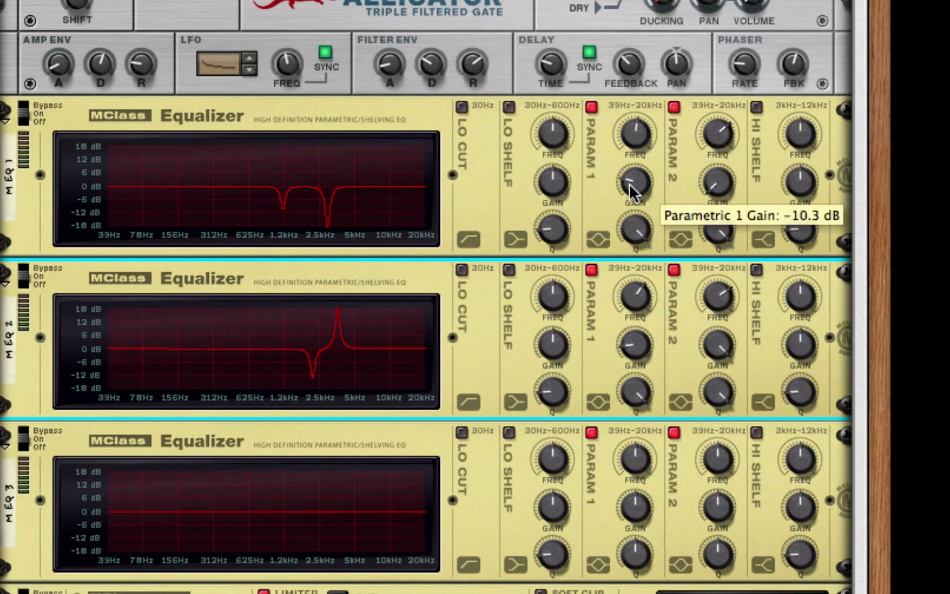
mouse_move(636, 247)
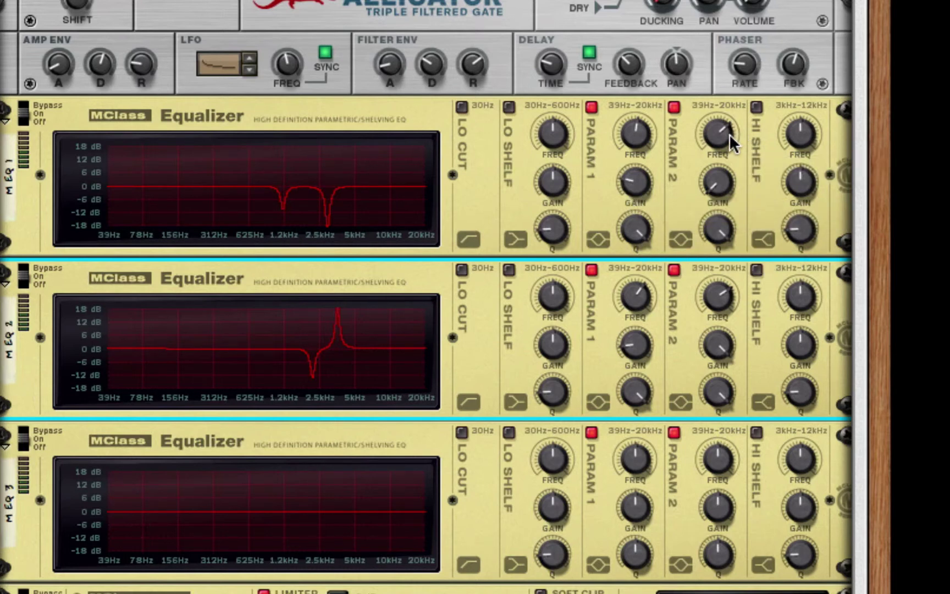
mouse_move(729, 134)
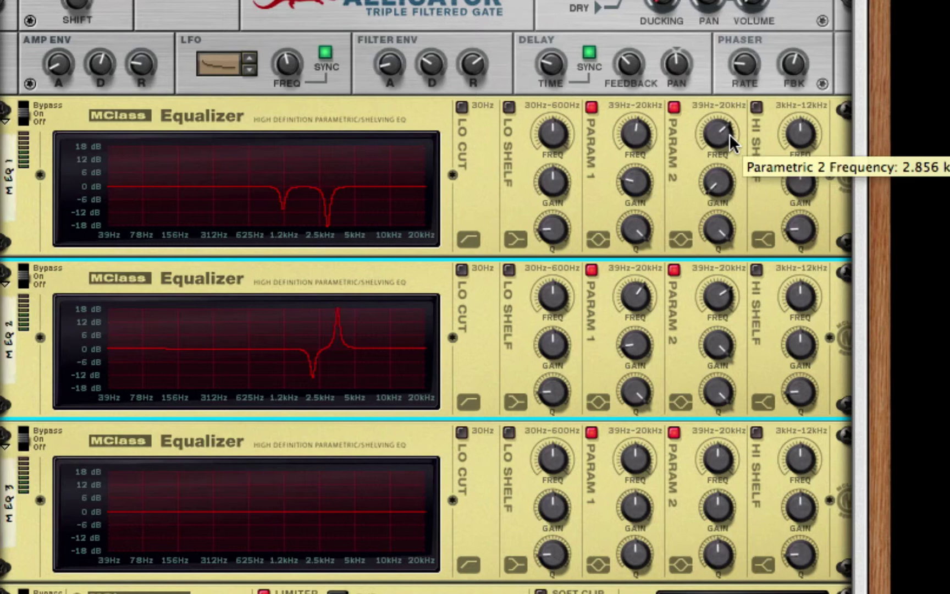
mouse_move(726, 179)
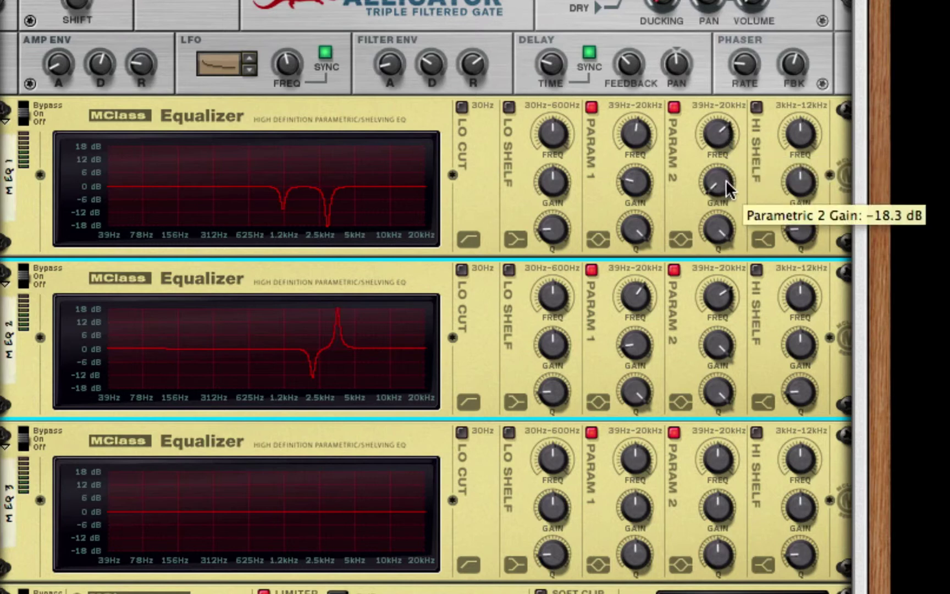
mouse_move(727, 238)
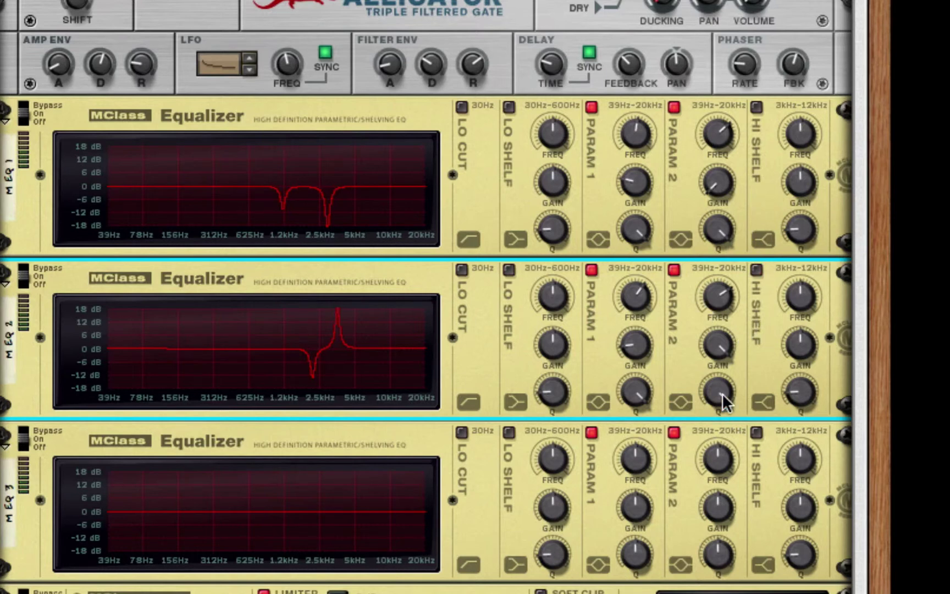
Step: Lower the second equalizer's Param 2 gain to -18.3 dB and check the values of both its parametric bands
drag(721, 340, 743, 530)
mouse_move(628, 285)
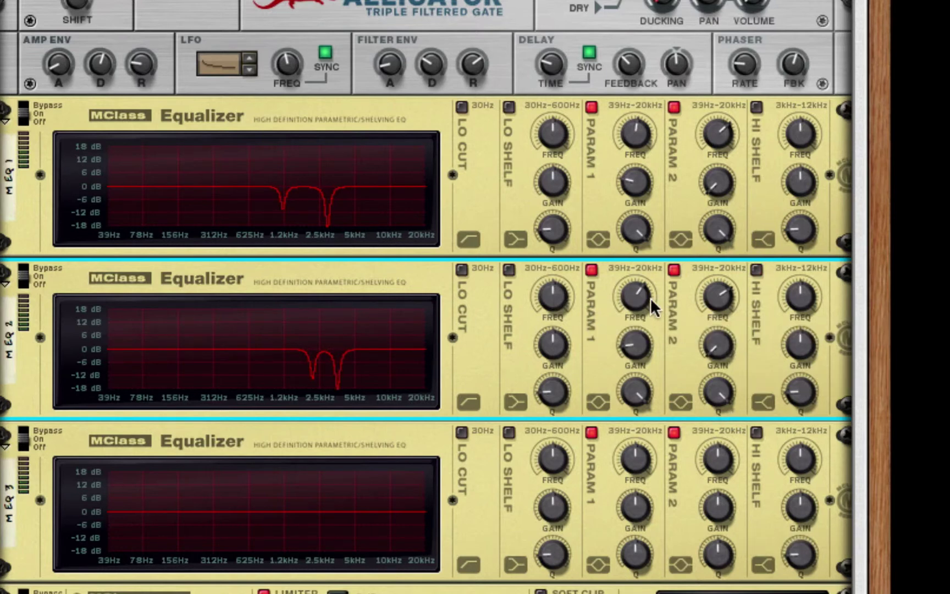
mouse_move(645, 301)
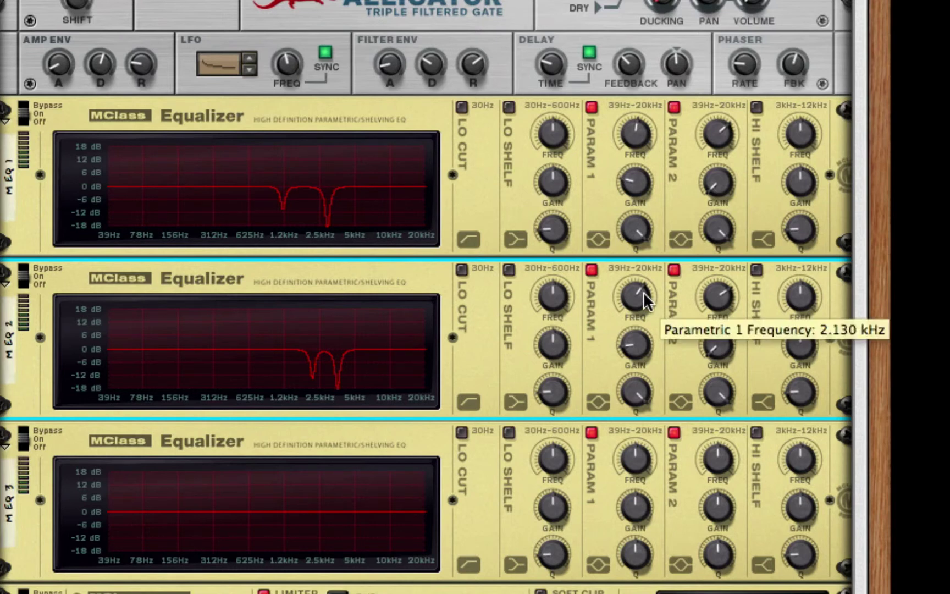
mouse_move(623, 352)
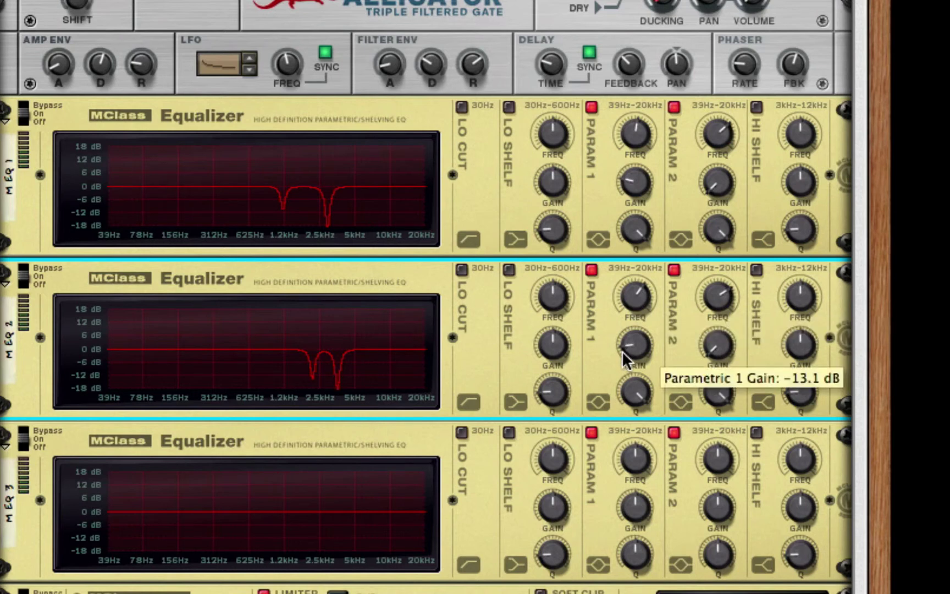
mouse_move(631, 387)
mouse_move(721, 297)
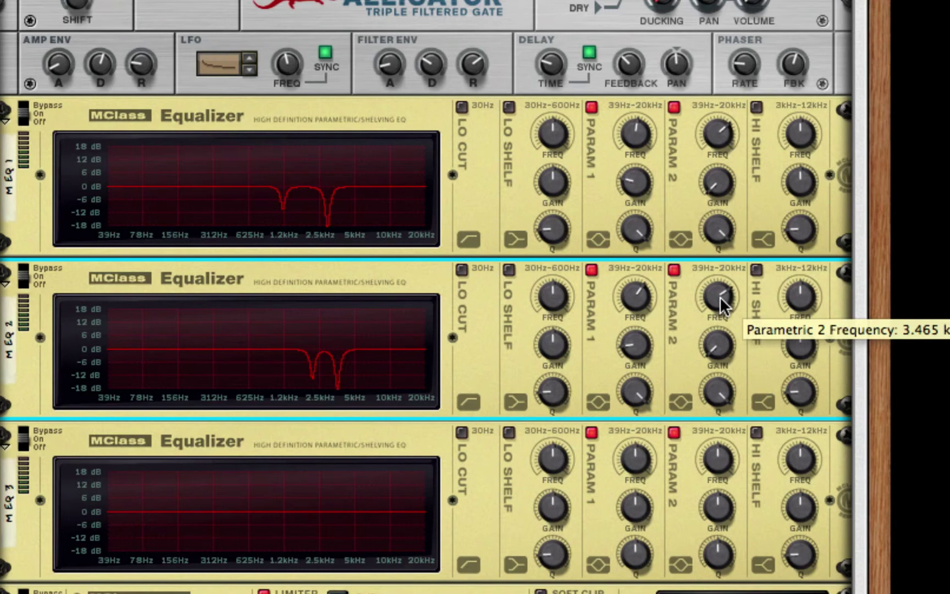
mouse_move(722, 343)
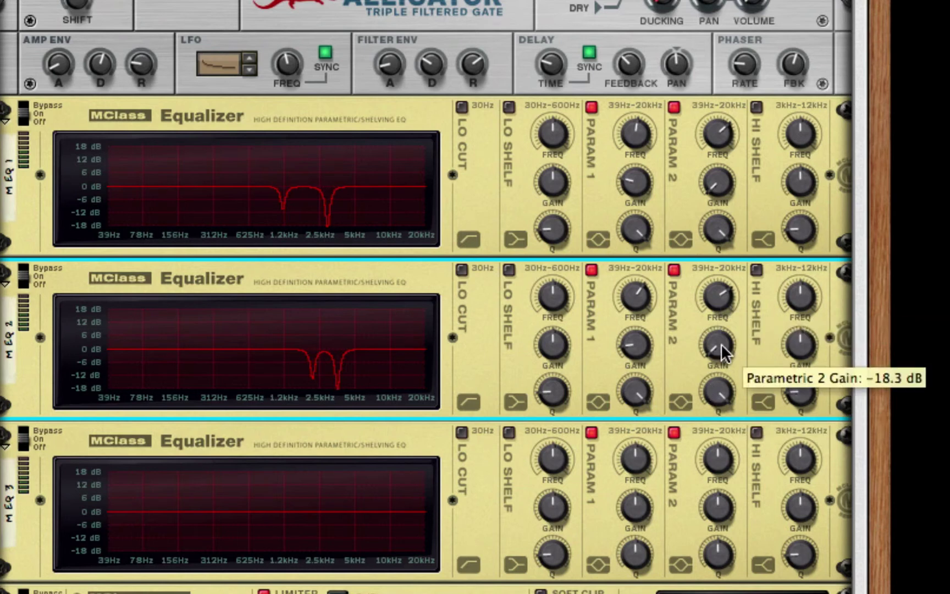
mouse_move(718, 389)
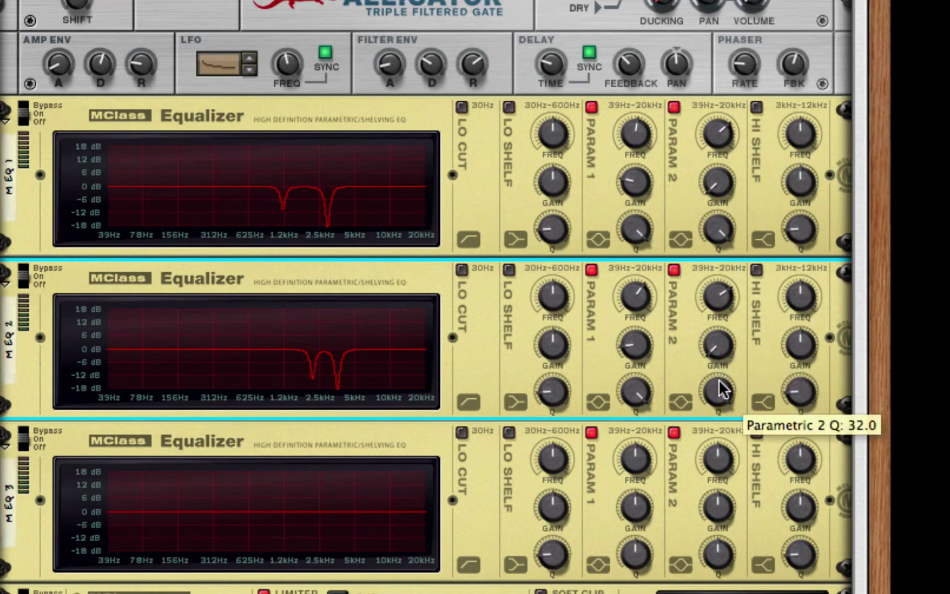
Step: Set the third equalizer's Param 1 to 154.1 Hz with gain at minimum and Q at maximum
mouse_move(633, 463)
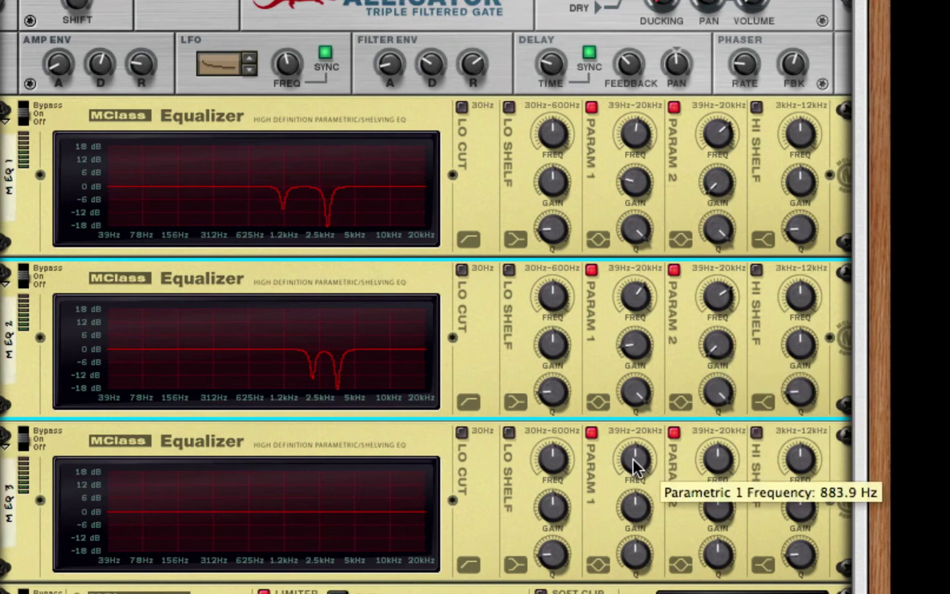
drag(634, 457, 636, 476)
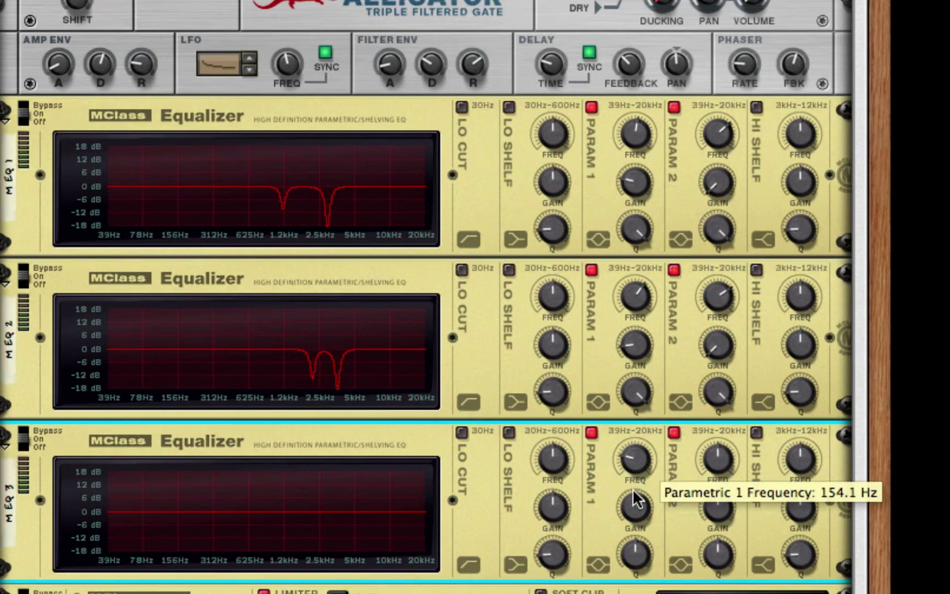
drag(632, 502, 650, 529)
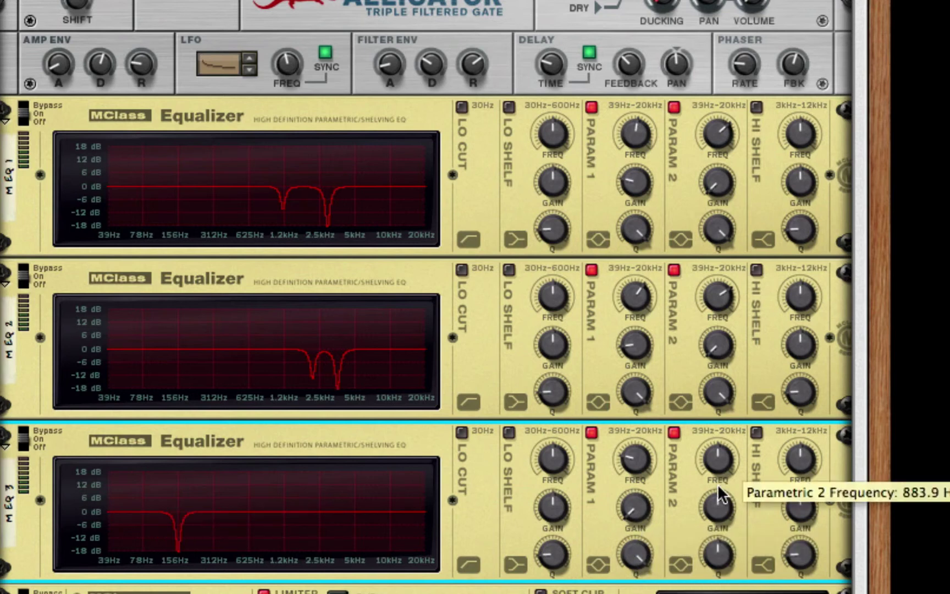
Step: Set the third equalizer's Param 2 to 659.3 Hz with gain at minimum and Q at maximum
mouse_move(715, 449)
mouse_down()
mouse_move(715, 438)
mouse_move(708, 462)
mouse_up()
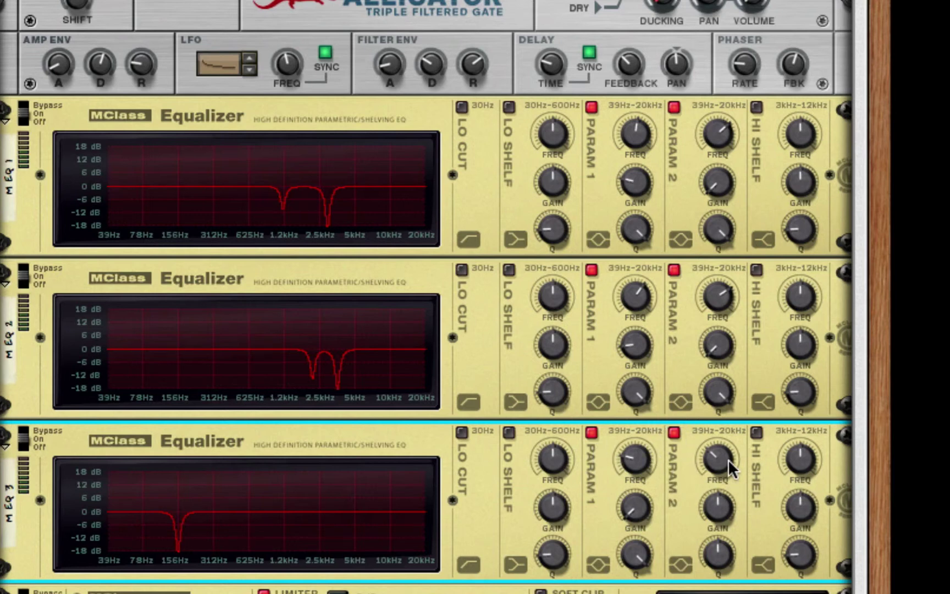
drag(724, 452, 723, 451)
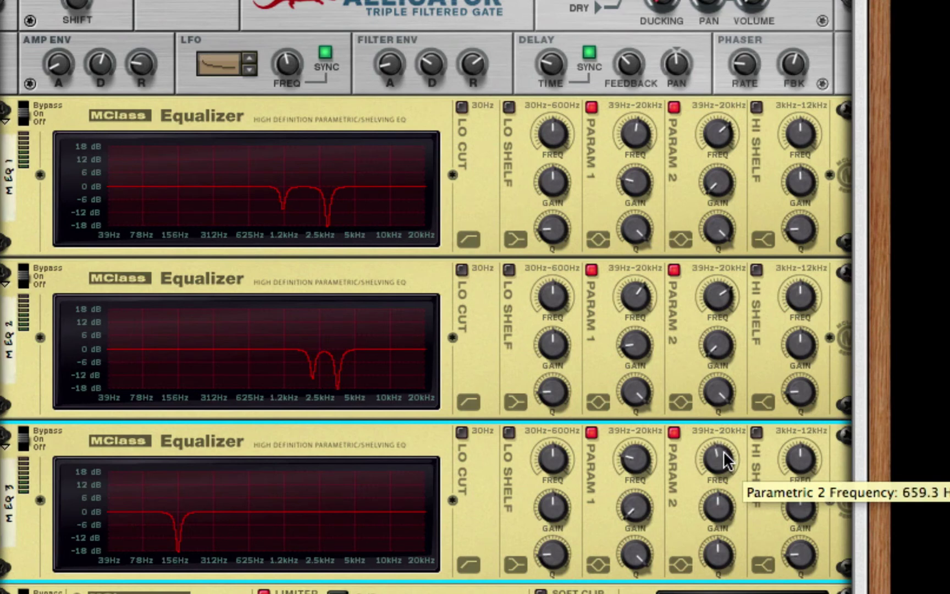
drag(717, 500, 793, 423)
Step: Enable the third equalizer's Hi Shelf, raising its gain slightly and its Q to maximum
click(757, 432)
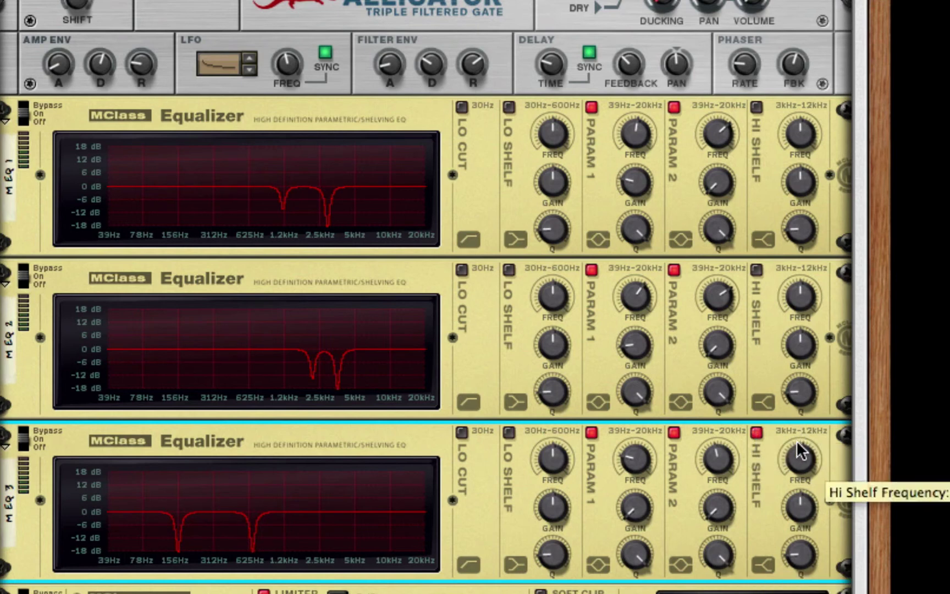
drag(795, 505, 796, 497)
drag(792, 556, 758, 307)
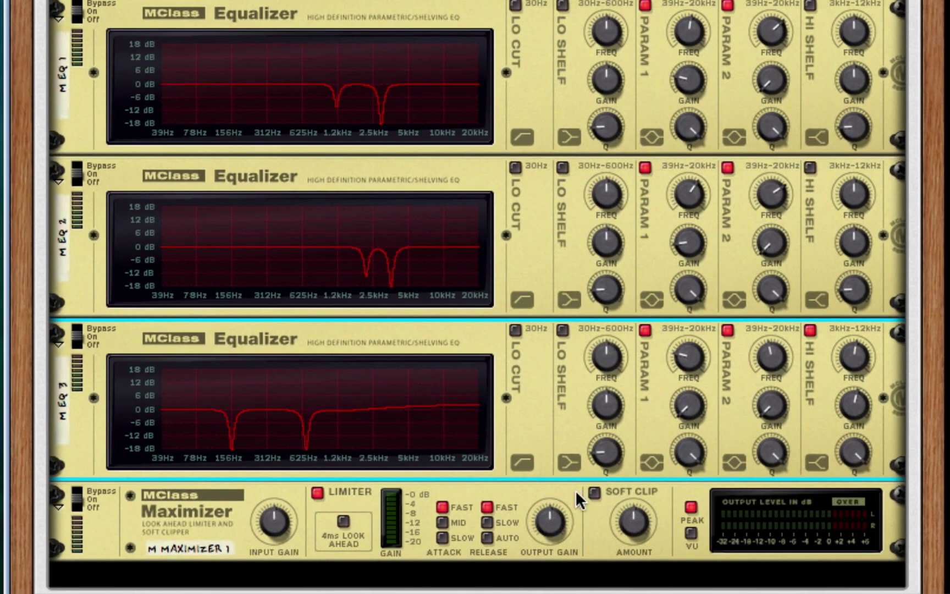
Step: Disable the MClass Maximizer's limiter, enable Soft Clip and raise its Amount to maximum
click(316, 493)
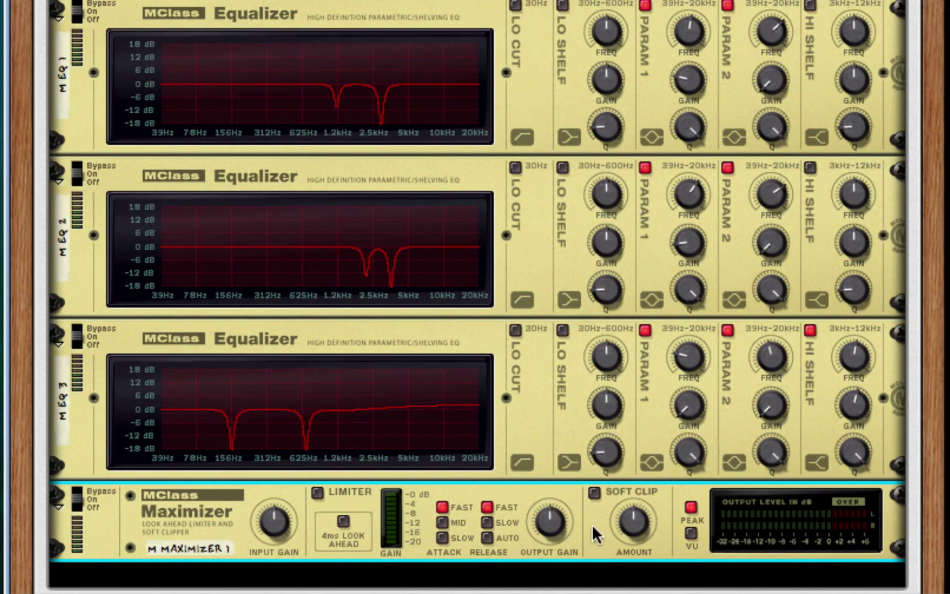
click(594, 494)
drag(636, 524, 629, 326)
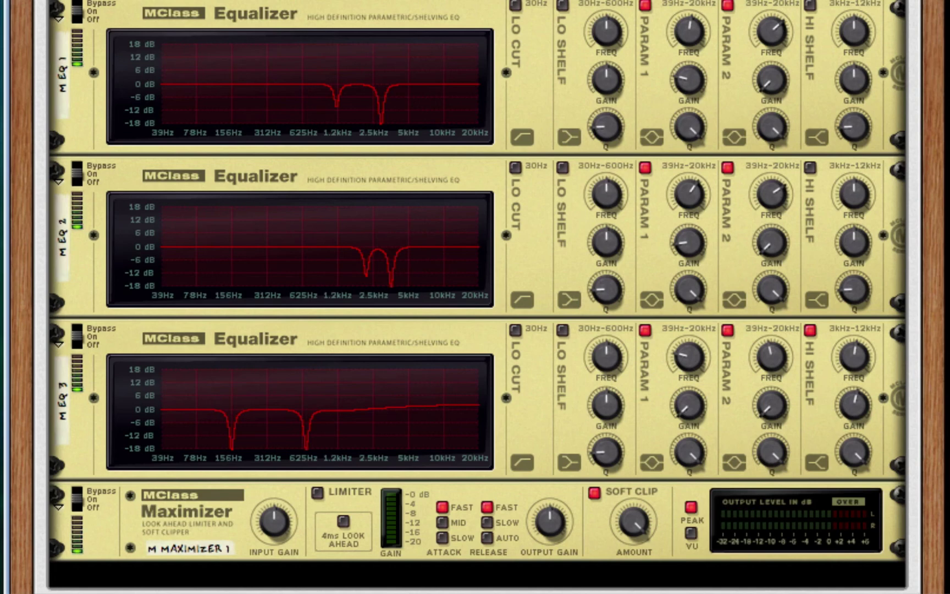
scroll(477, 297, up, 15)
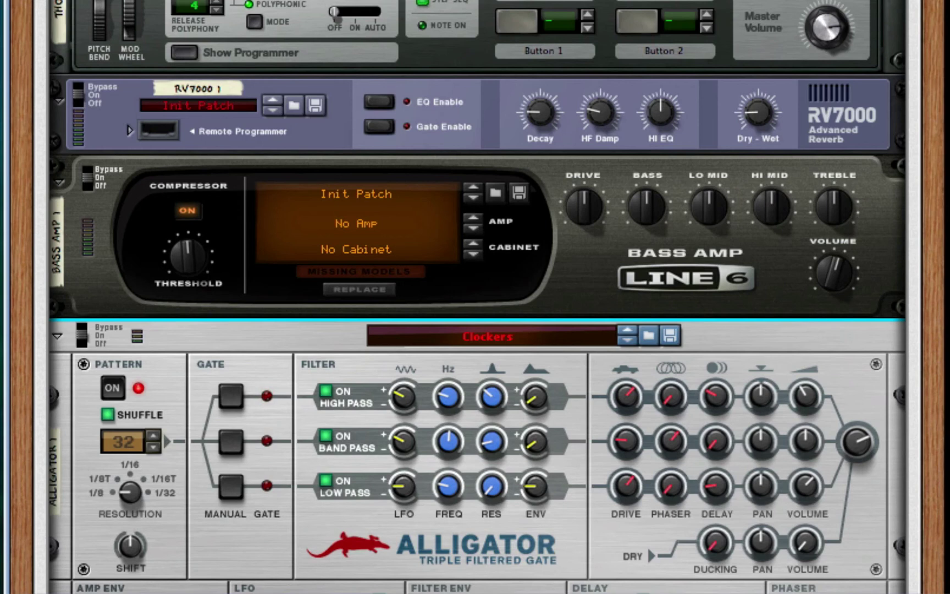
scroll(855, 32, up, 5)
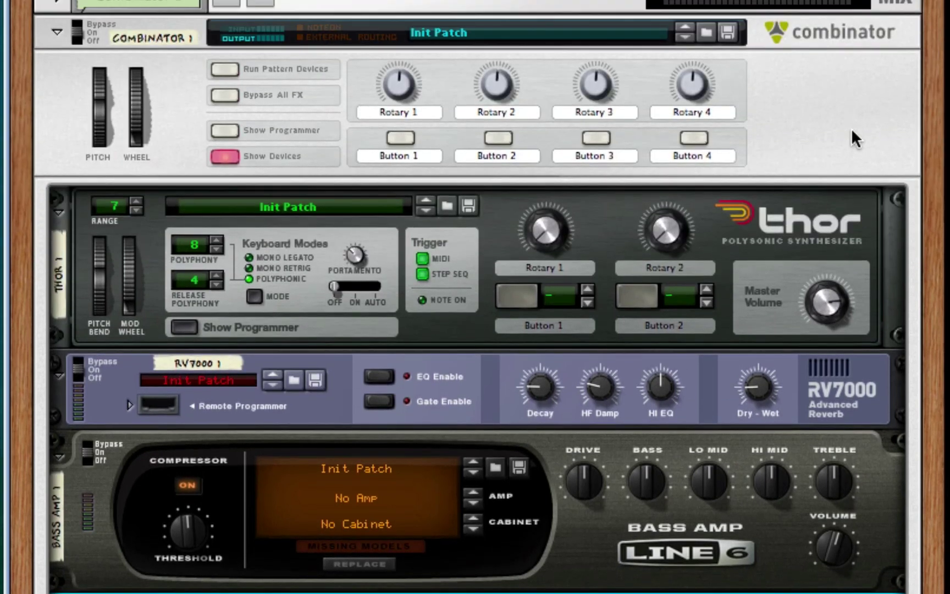